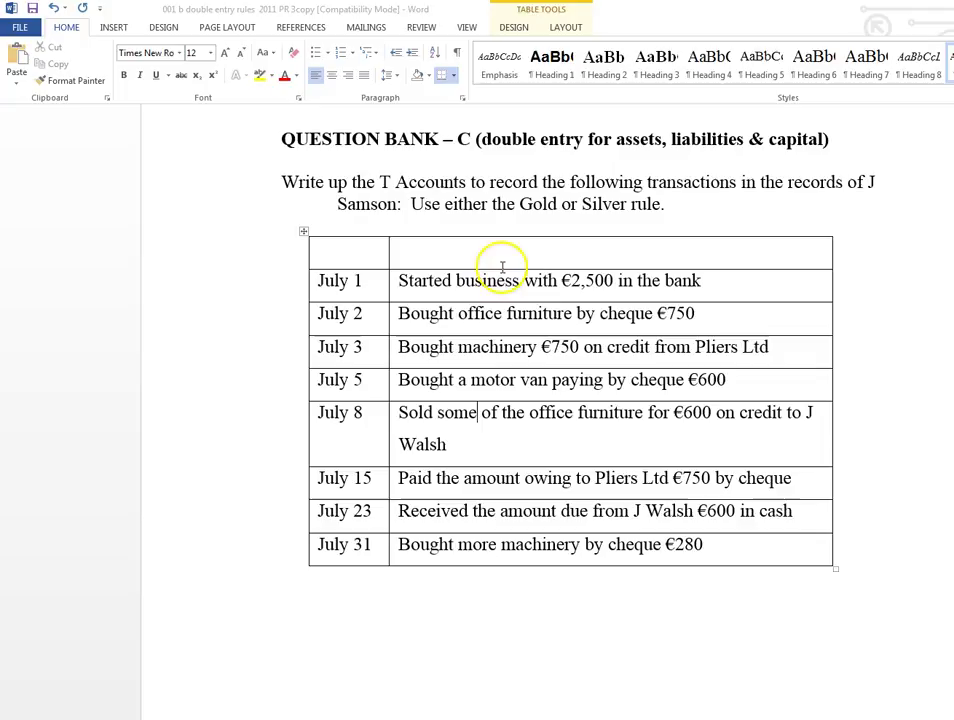
Insert a blank column after the transaction descriptions and adjust the column widths so the new column is narrow.
{"action": "left_click_drag", "start_coordinate": [831, 257], "coordinate": [766, 262]}
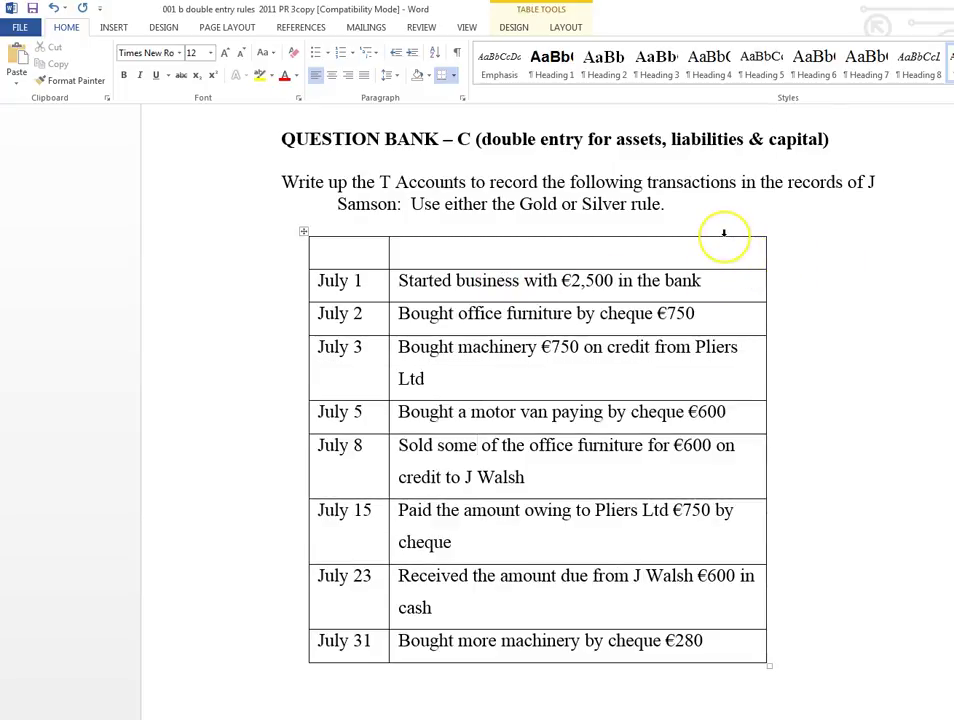
{"action": "left_click", "coordinate": [726, 240]}
{"action": "right_click", "coordinate": [726, 243]}
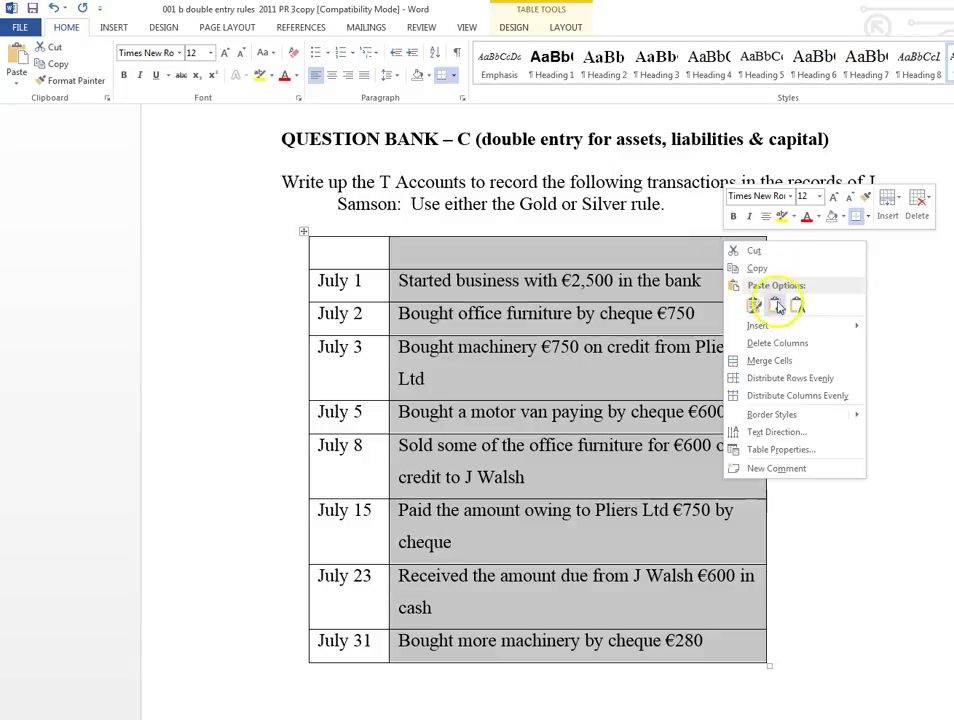
{"action": "mouse_move", "coordinate": [767, 330]}
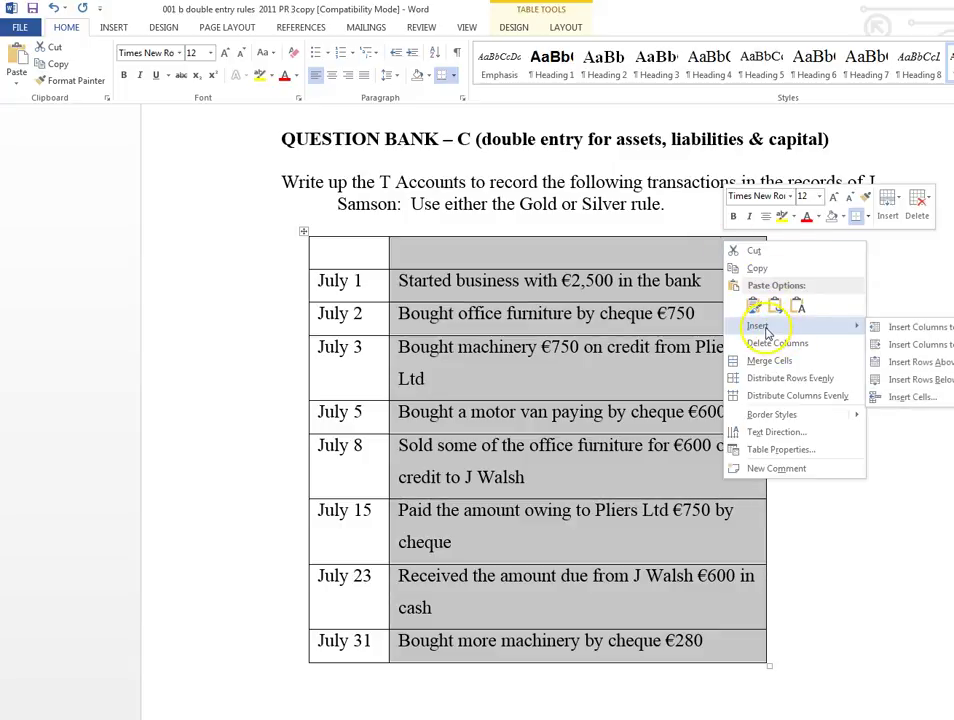
{"action": "left_click", "coordinate": [916, 343]}
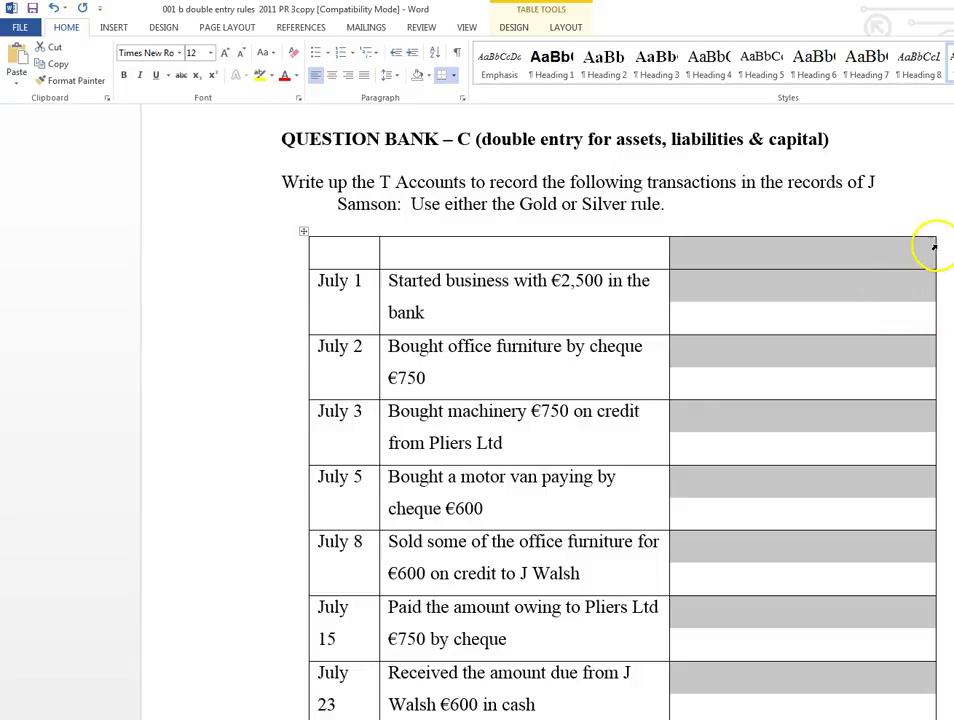
{"action": "left_click_drag", "start_coordinate": [933, 247], "coordinate": [787, 270]}
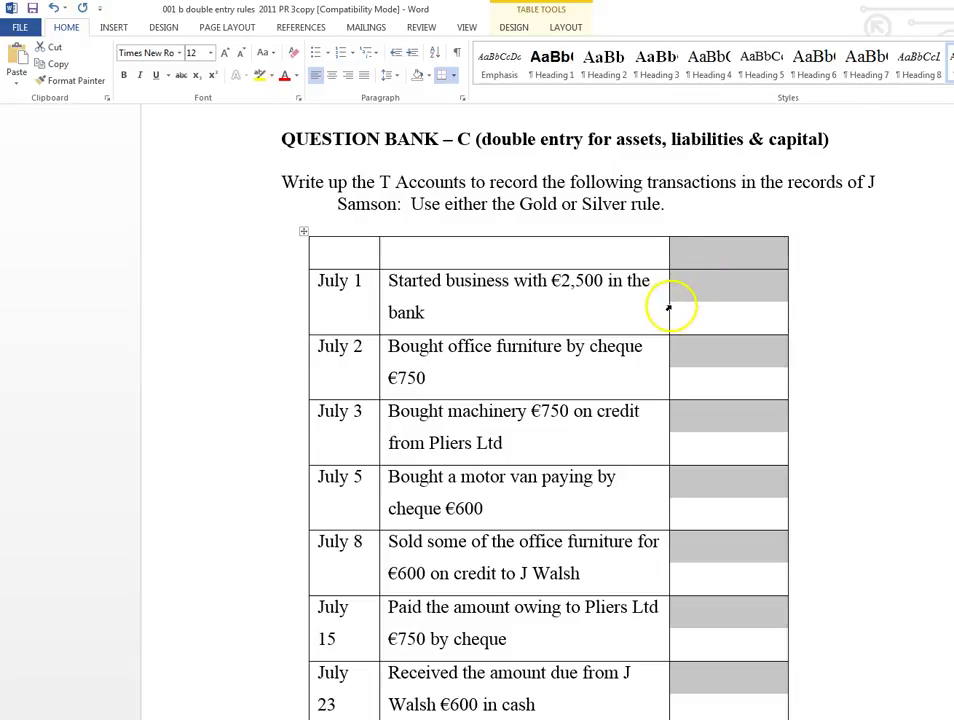
{"action": "left_click_drag", "start_coordinate": [666, 305], "coordinate": [687, 393]}
Make the "Debit the receiver" and "Credit the giver" headings bold in the copy of the table that has these columns.
{"action": "scroll", "coordinate": [637, 479], "scroll_direction": "down", "scroll_amount": 15}
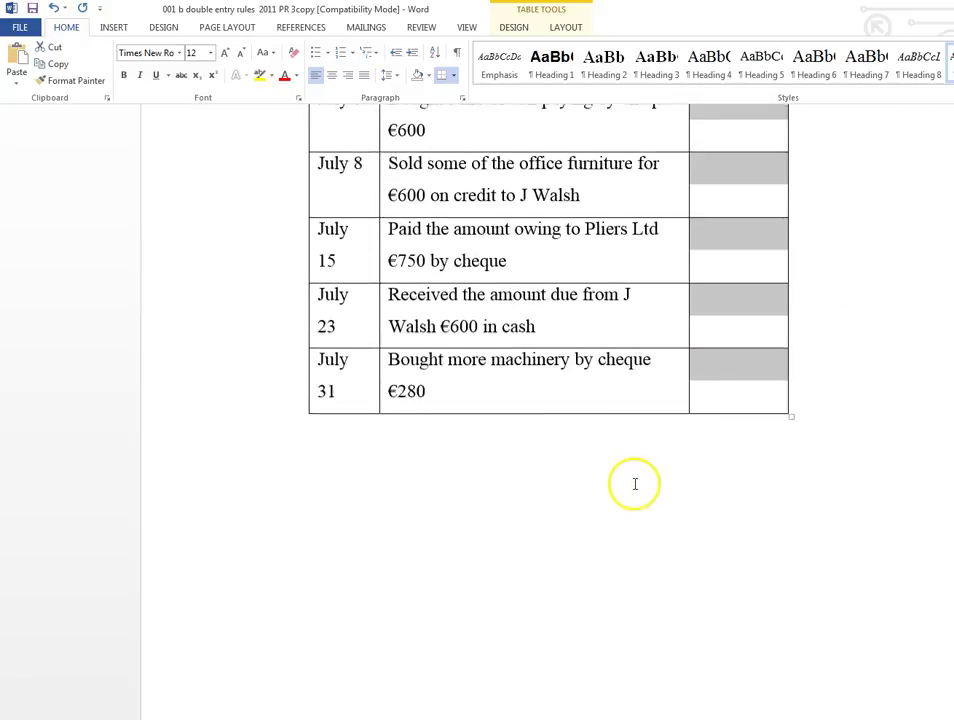
{"action": "scroll", "coordinate": [633, 489], "scroll_direction": "down", "scroll_amount": 1}
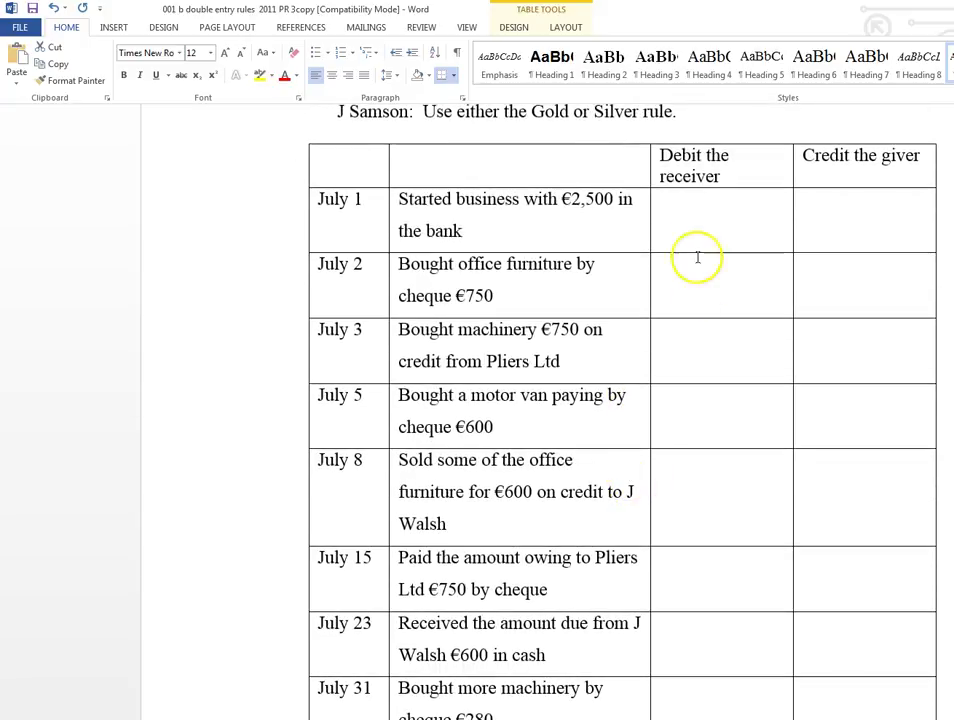
{"action": "left_click_drag", "start_coordinate": [673, 156], "coordinate": [845, 165]}
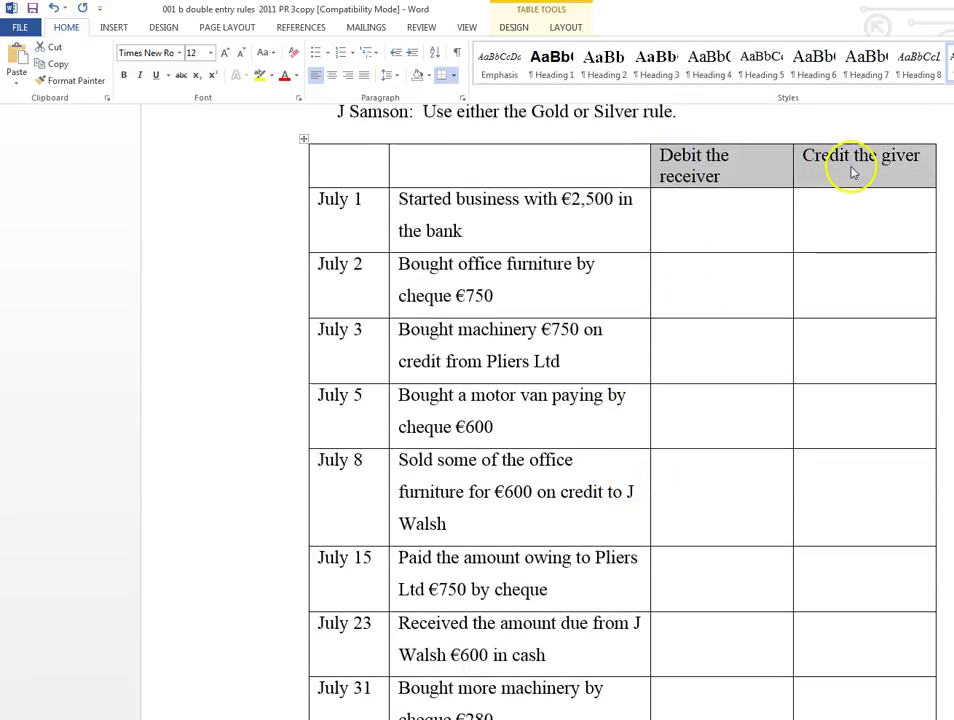
{"action": "key", "text": "ctrl+b"}
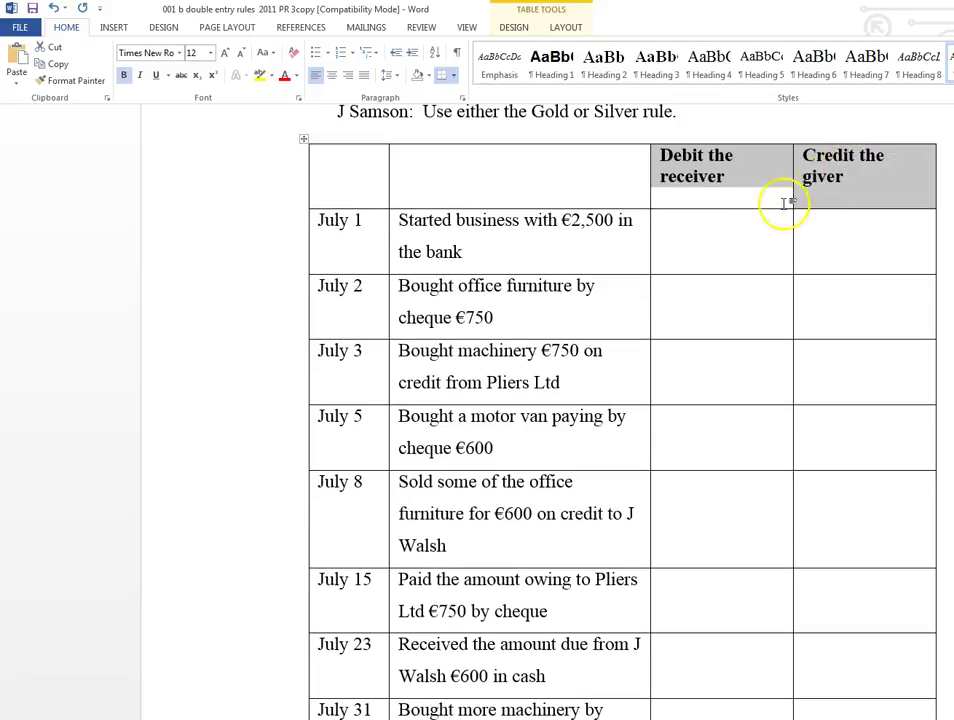
{"action": "left_click", "coordinate": [736, 226]}
{"action": "left_click", "coordinate": [639, 358]}
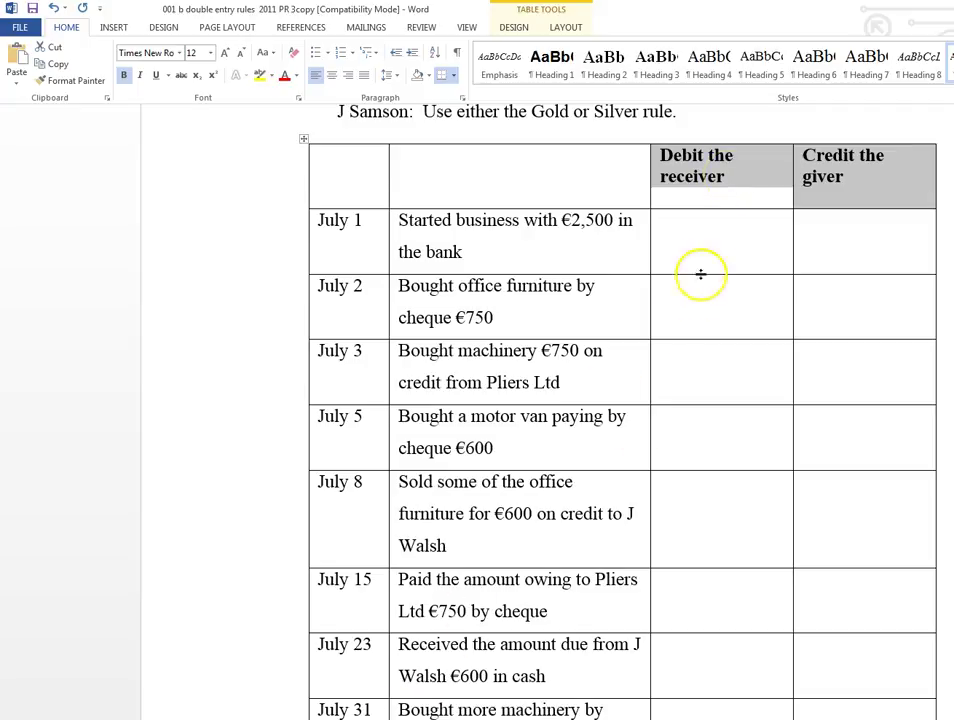
For the July 1 transaction, enter "Bank" under Debit the receiver and "Capital" under Credit the giver.
{"action": "left_click", "coordinate": [712, 240]}
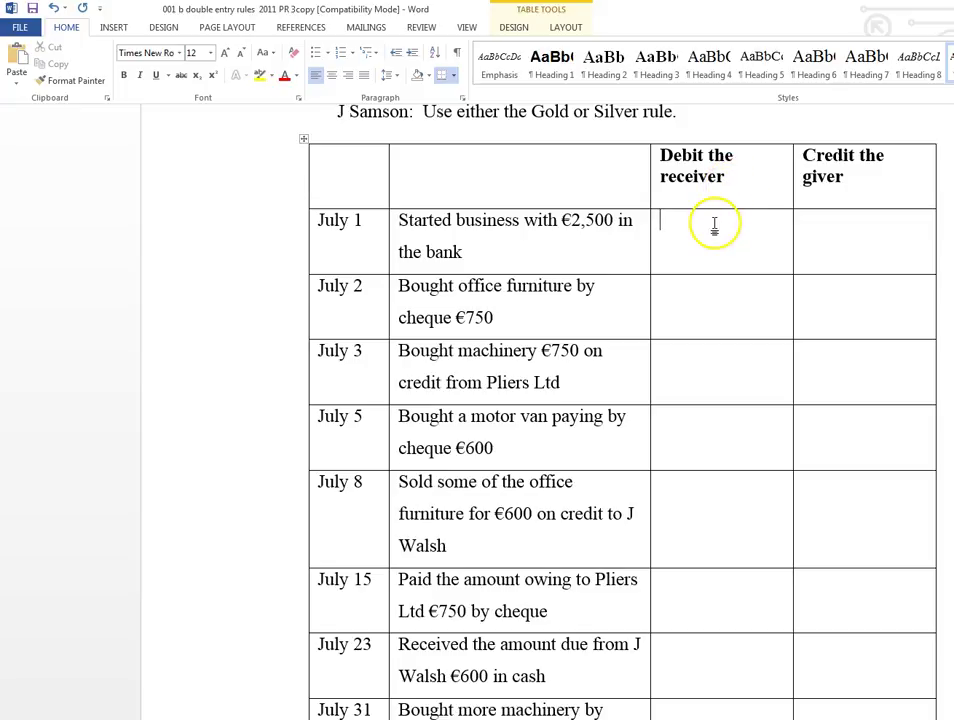
{"action": "type", "text": "Bank"}
{"action": "key", "text": "Tab"}
{"action": "type", "text": "Capital"}
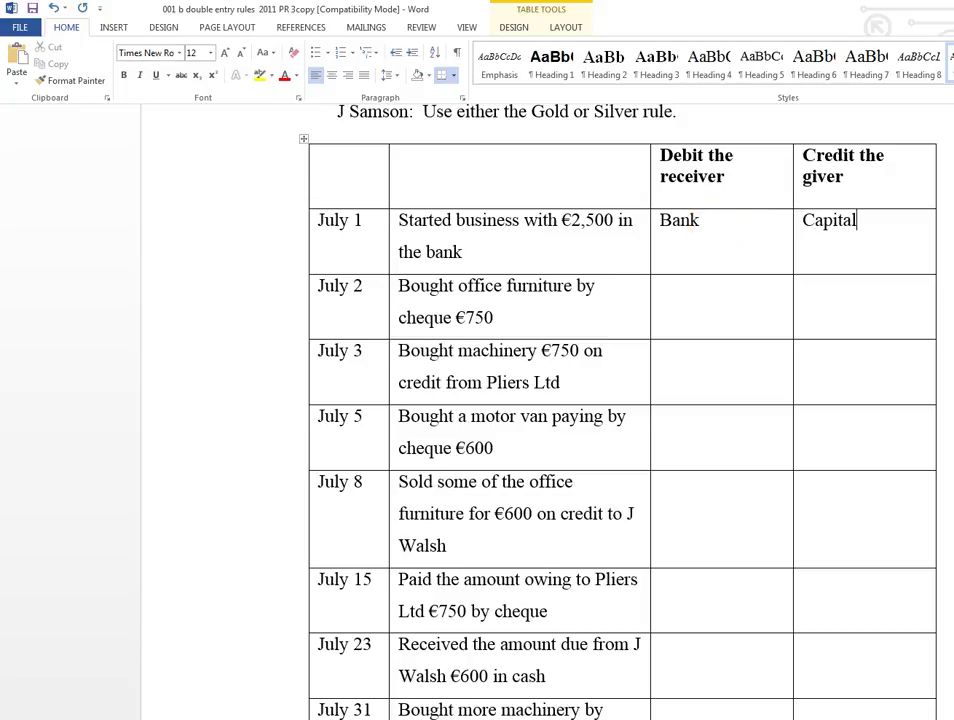
{"action": "left_click_drag", "start_coordinate": [703, 220], "coordinate": [663, 229]}
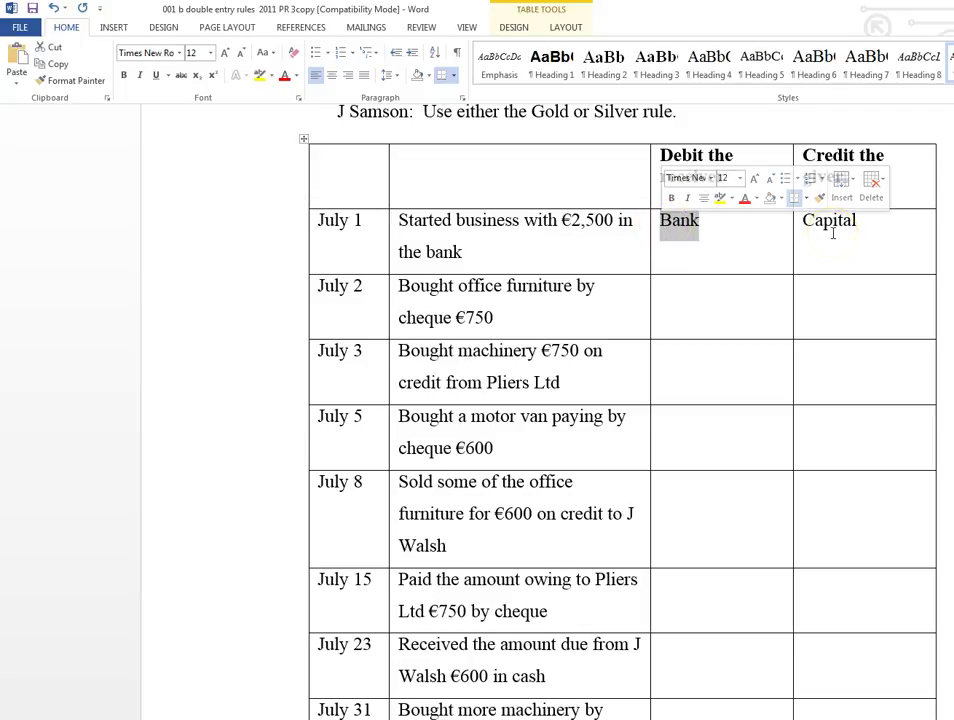
{"action": "left_click", "coordinate": [700, 246]}
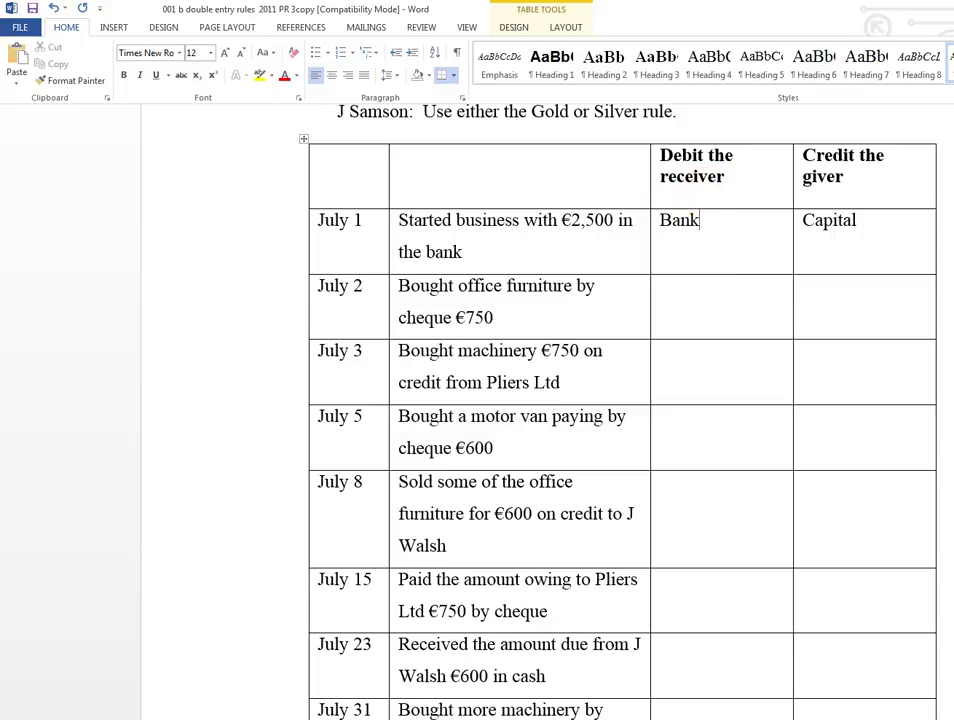
Switch to the Excel workbook and title the first two T accounts "Bank" in D2 and "Capital" in D8.
{"action": "key", "text": "alt+Tab"}
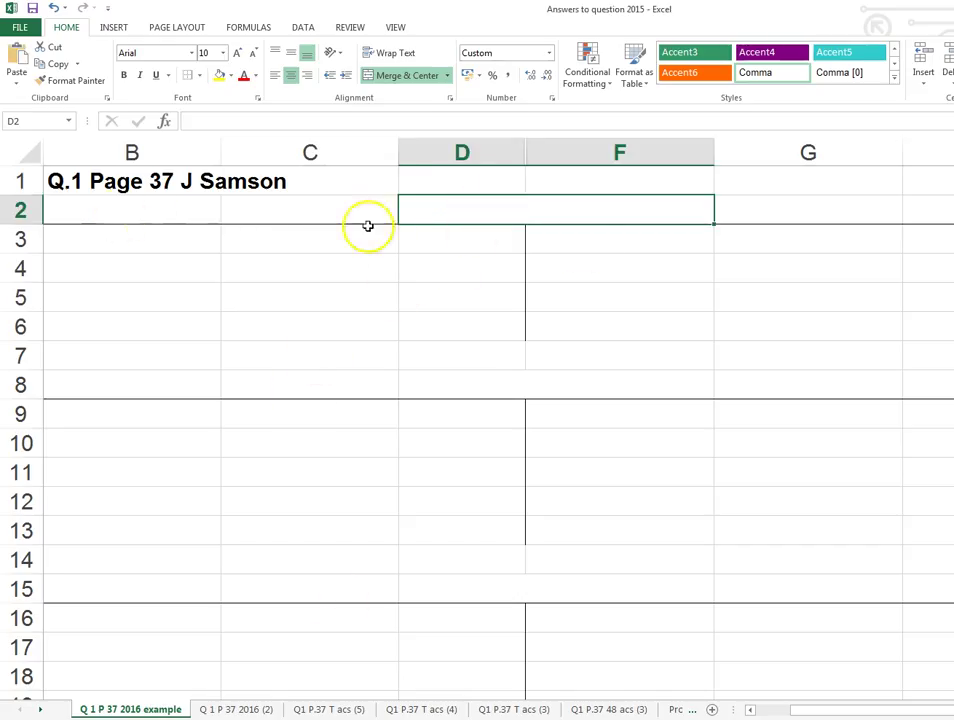
{"action": "type", "text": "Bank"}
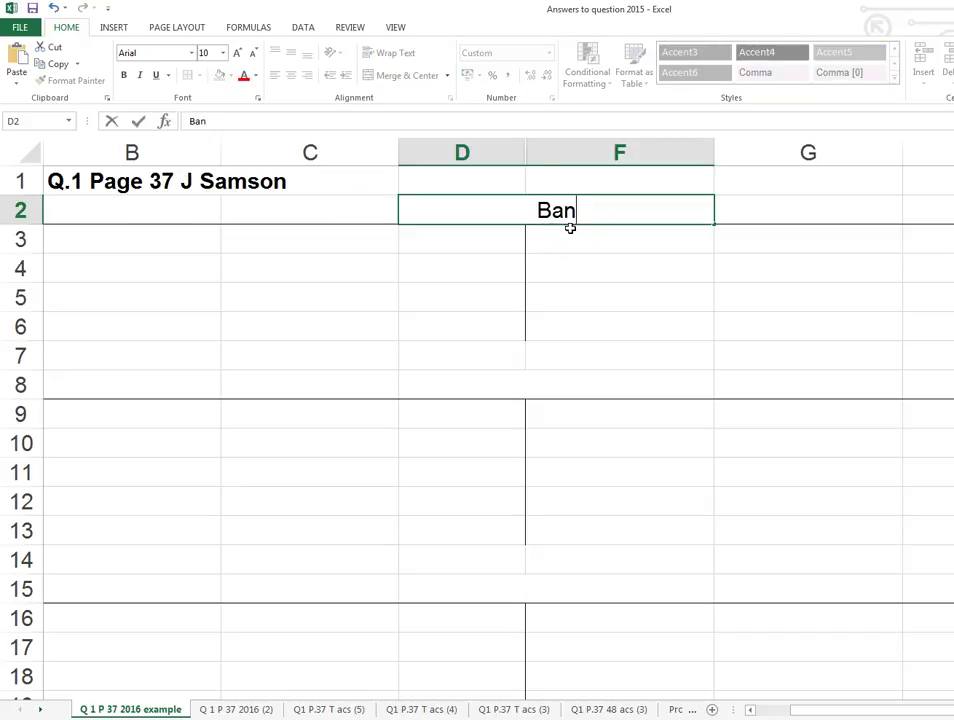
{"action": "key", "text": "Return"}
{"action": "key", "text": "Down"}
{"action": "key", "text": "Down"}
{"action": "key", "text": "Down"}
{"action": "key", "text": "Down"}
{"action": "key", "text": "Down"}
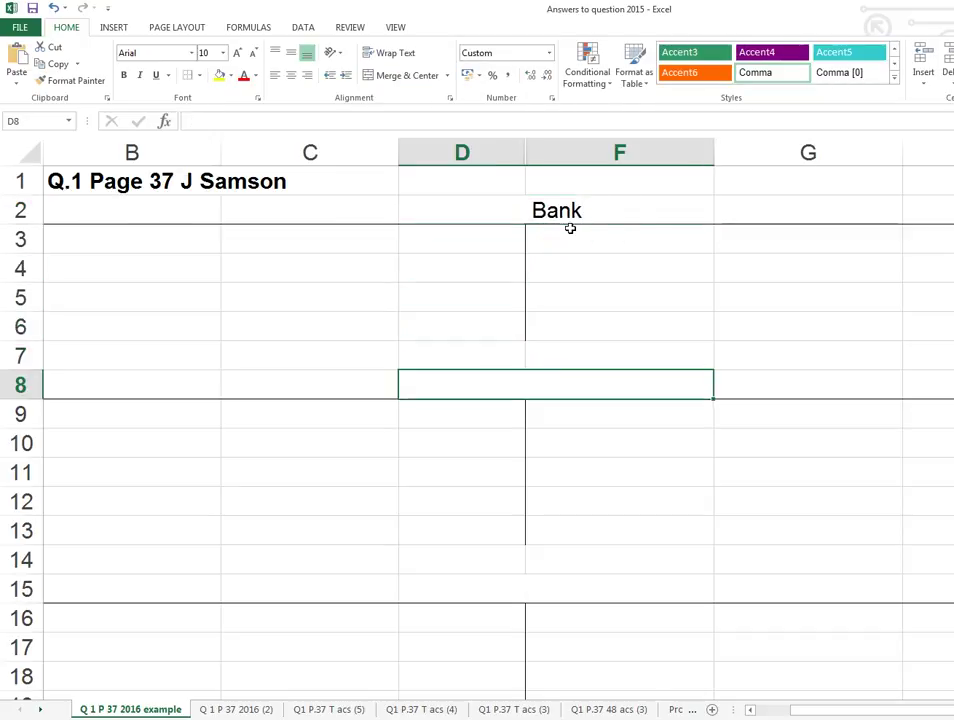
{"action": "type", "text": "Capital"}
{"action": "key", "text": "Return"}
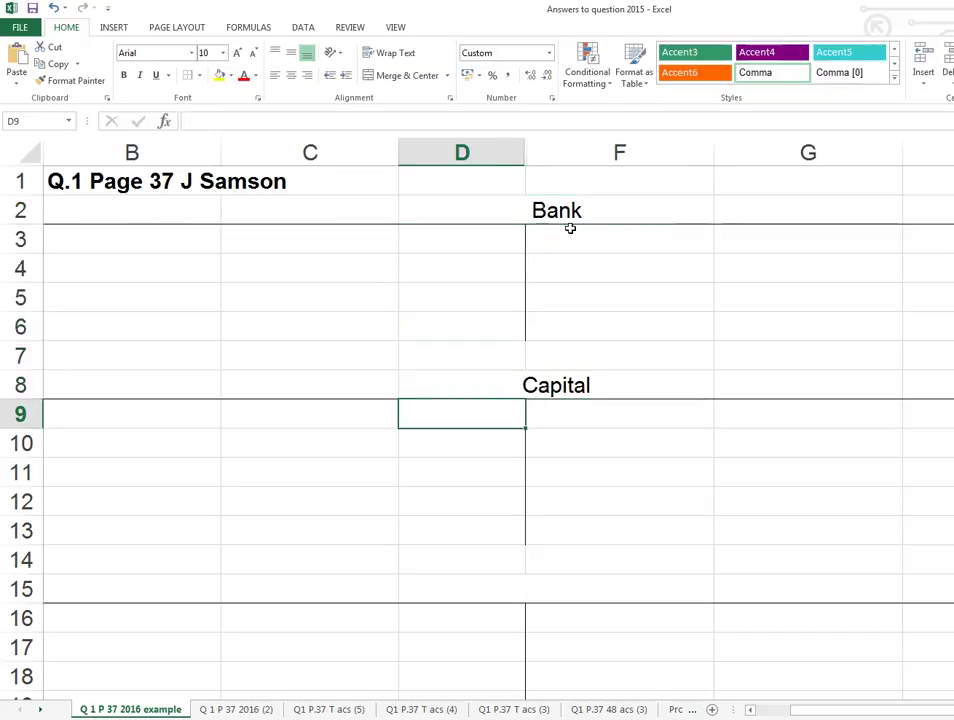
Enter 2500 as the debit amount of the Bank account in cell D3.
{"action": "left_click", "coordinate": [462, 247]}
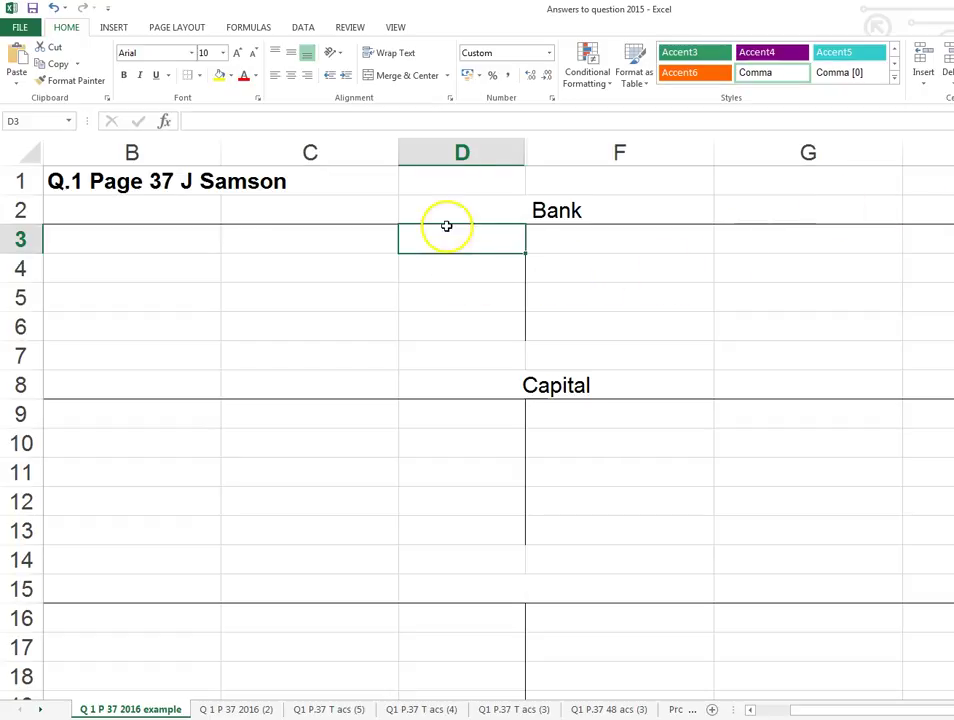
{"action": "type", "text": "2500"}
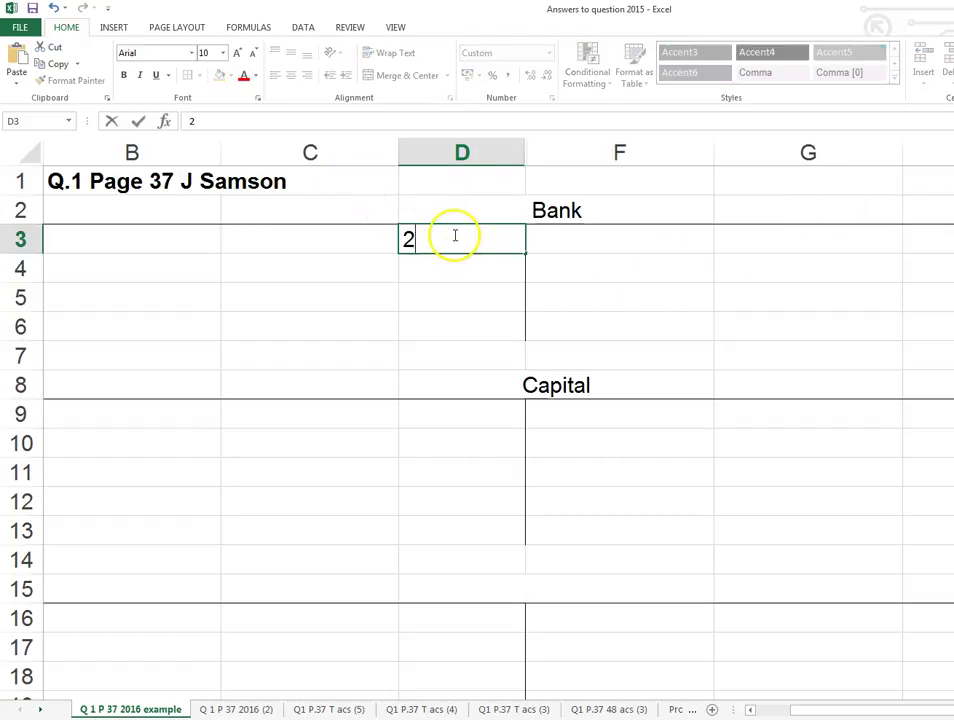
{"action": "key", "text": "Return"}
Narrow columns B, F and G, widen column H slightly, and enter 2,500 as the Capital account's credit amount in H9.
{"action": "key", "text": "Down"}
{"action": "key", "text": "Down"}
{"action": "key", "text": "Down"}
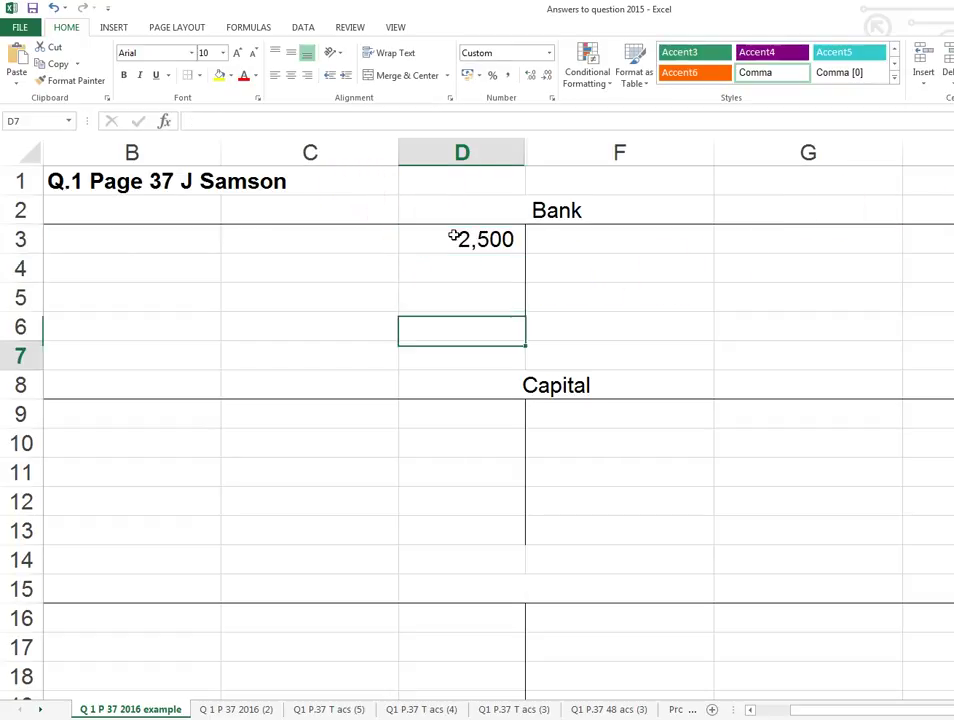
{"action": "key", "text": "Down"}
{"action": "key", "text": "Down"}
{"action": "key", "text": "Right"}
{"action": "key", "text": "Right"}
{"action": "key", "text": "Right"}
{"action": "key", "text": "Right"}
{"action": "key", "text": "Left"}
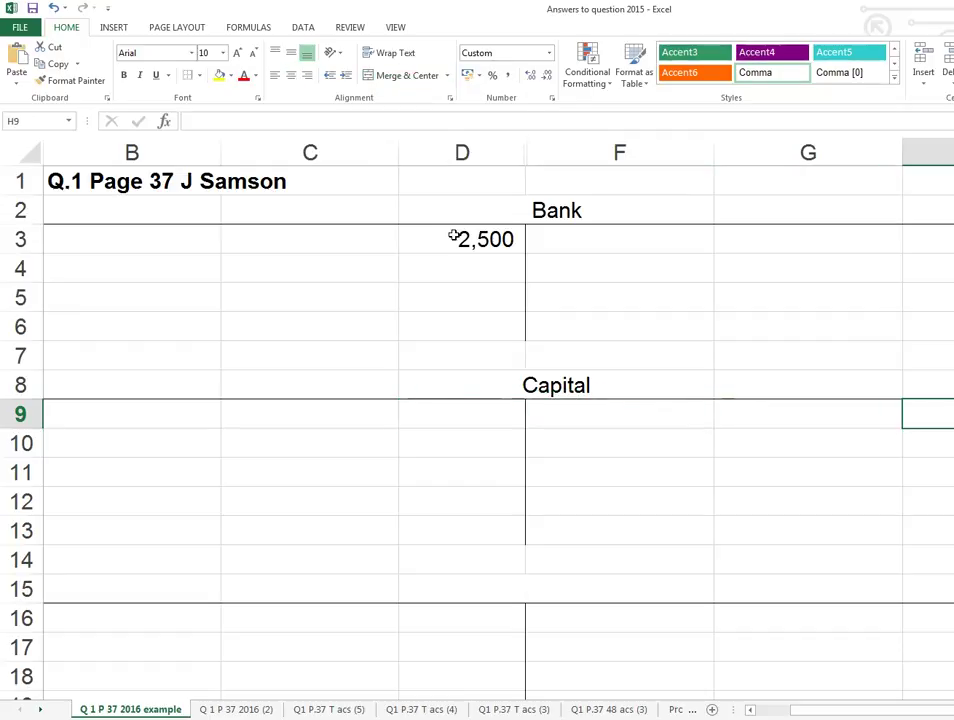
{"action": "left_click_drag", "start_coordinate": [903, 147], "coordinate": [842, 160]}
{"action": "left_click_drag", "start_coordinate": [712, 155], "coordinate": [616, 160]}
{"action": "left_click_drag", "start_coordinate": [219, 152], "coordinate": [176, 153]}
{"action": "left_click_drag", "start_coordinate": [824, 155], "coordinate": [849, 158]}
{"action": "type", "text": "2,500"}
{"action": "key", "text": "Return"}
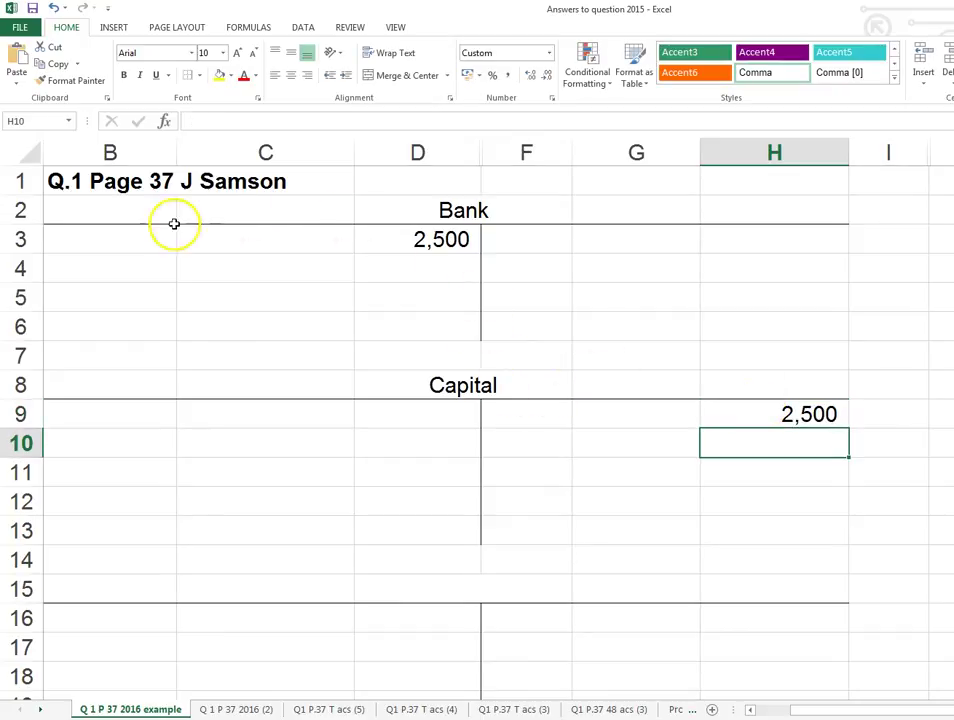
Complete the Bank account's debit entry with the date 1 Jul in B3 and the description "Capital lodged" in C3.
{"action": "left_click", "coordinate": [147, 250]}
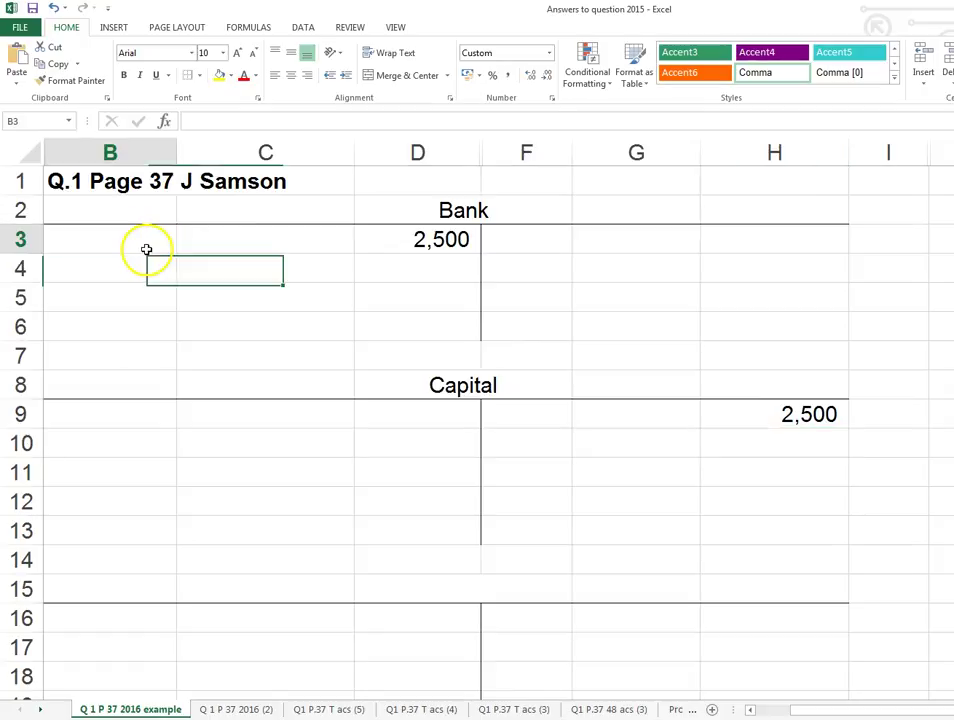
{"action": "type", "text": "1 j"}
{"action": "key", "text": "BackSpace"}
{"action": "type", "text": "Jul"}
{"action": "key", "text": "Tab"}
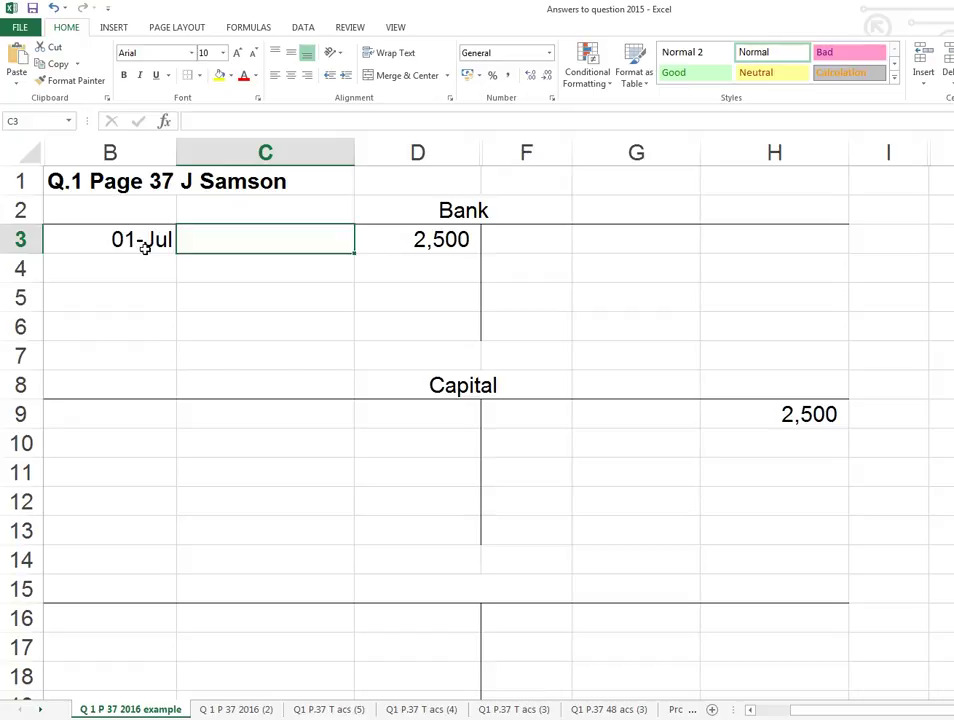
{"action": "type", "text": "Capital lo"}
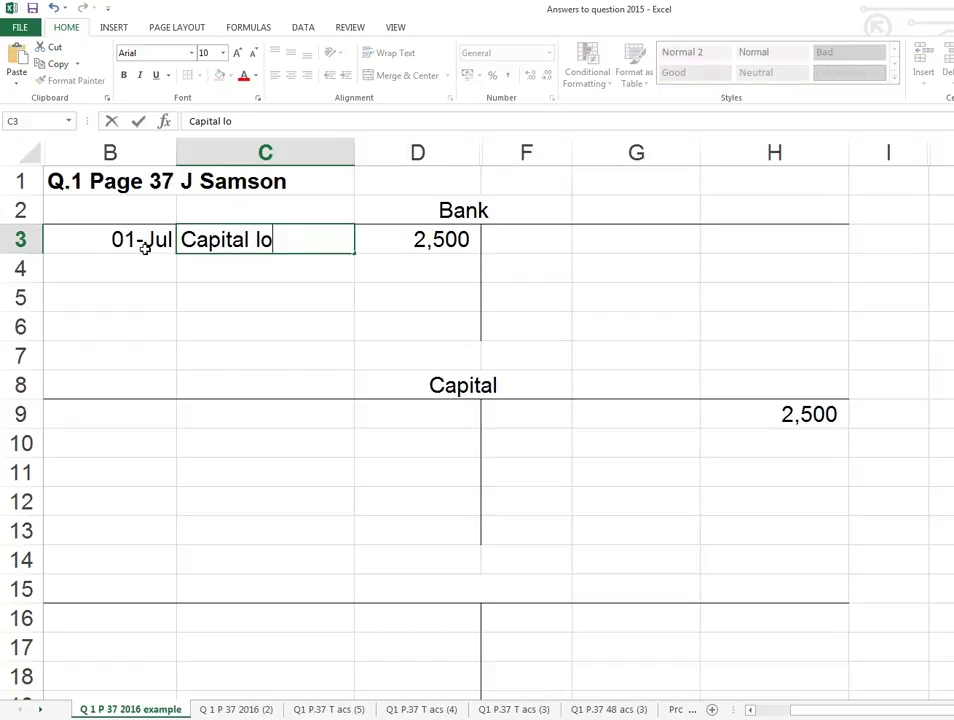
{"action": "type", "text": "dged"}
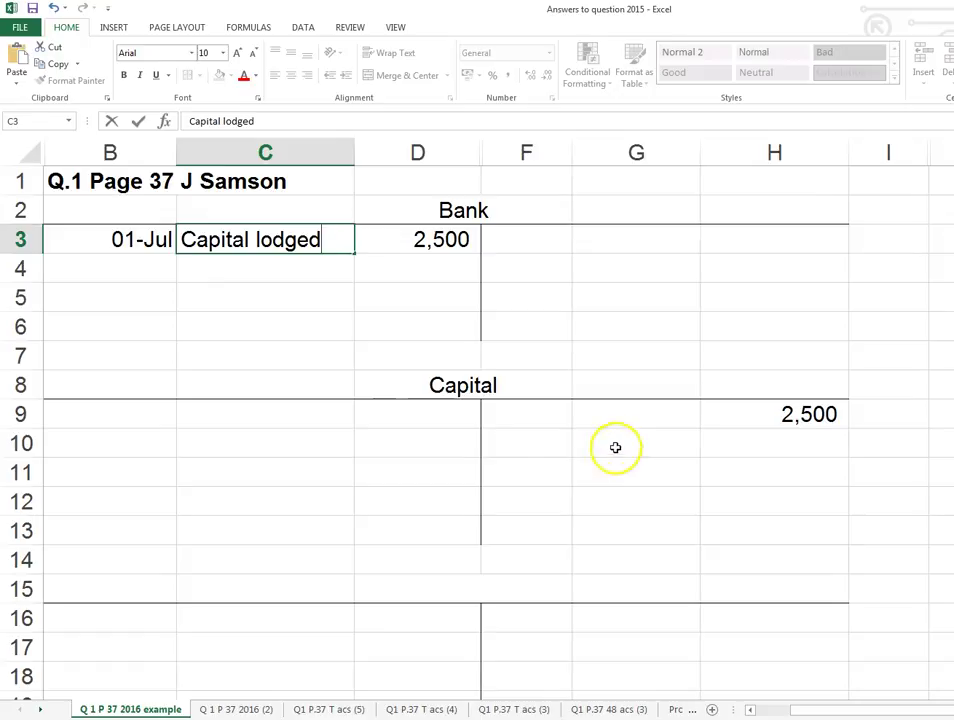
Complete the Capital account's credit entry with the date 1 Jul in F9 and the description "Bank" in G9.
{"action": "left_click", "coordinate": [600, 418]}
{"action": "left_click", "coordinate": [539, 421]}
{"action": "type", "text": "1"}
{"action": "type", "text": " Jul"}
{"action": "key", "text": "Tab"}
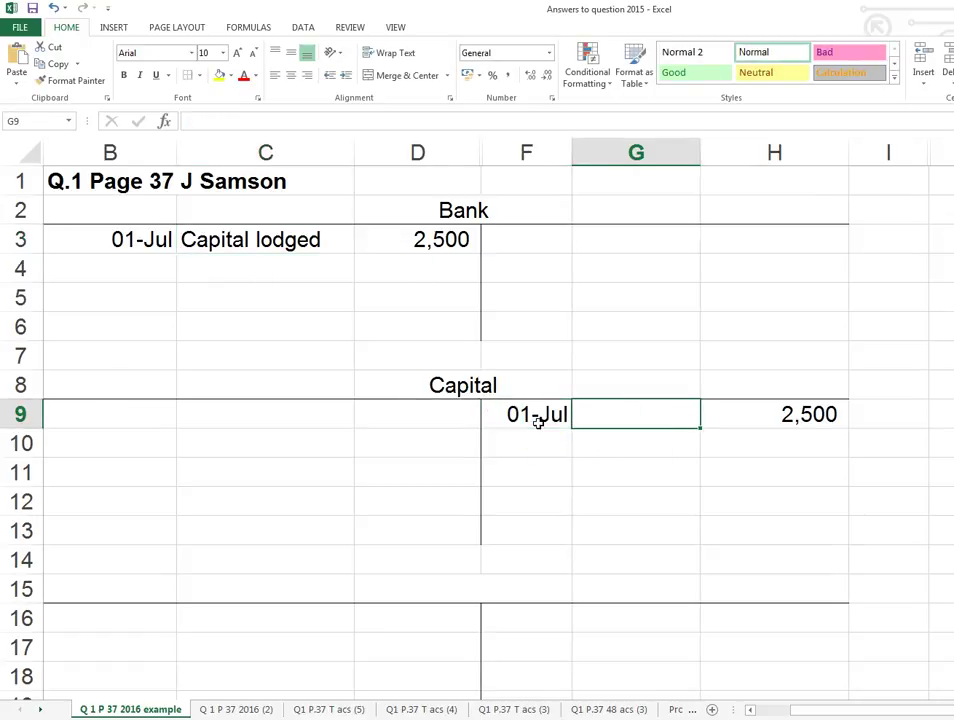
{"action": "type", "text": "Bank"}
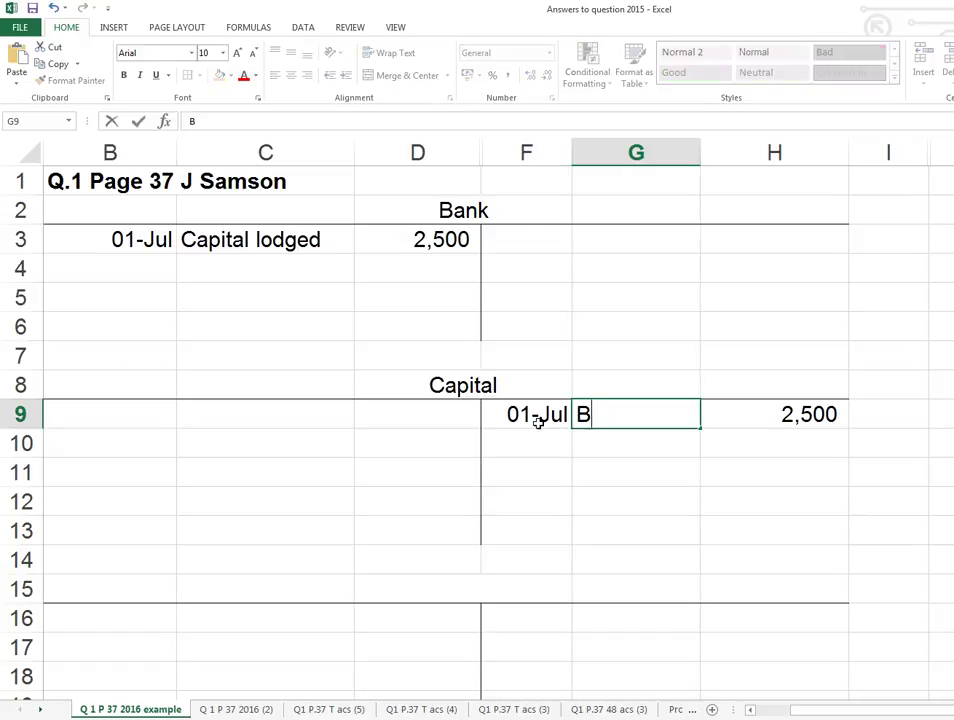
{"action": "key", "text": "Return"}
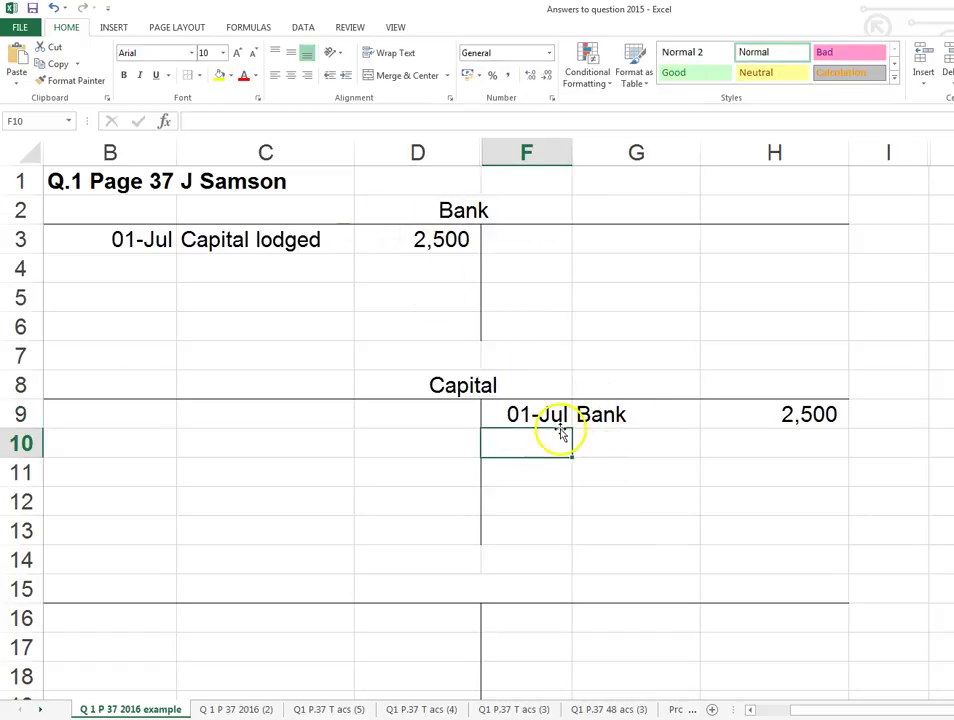
Switch back to the Word document and review the debit and credit accounts for the transactions up to July 23.
{"action": "key", "text": "alt+Tab"}
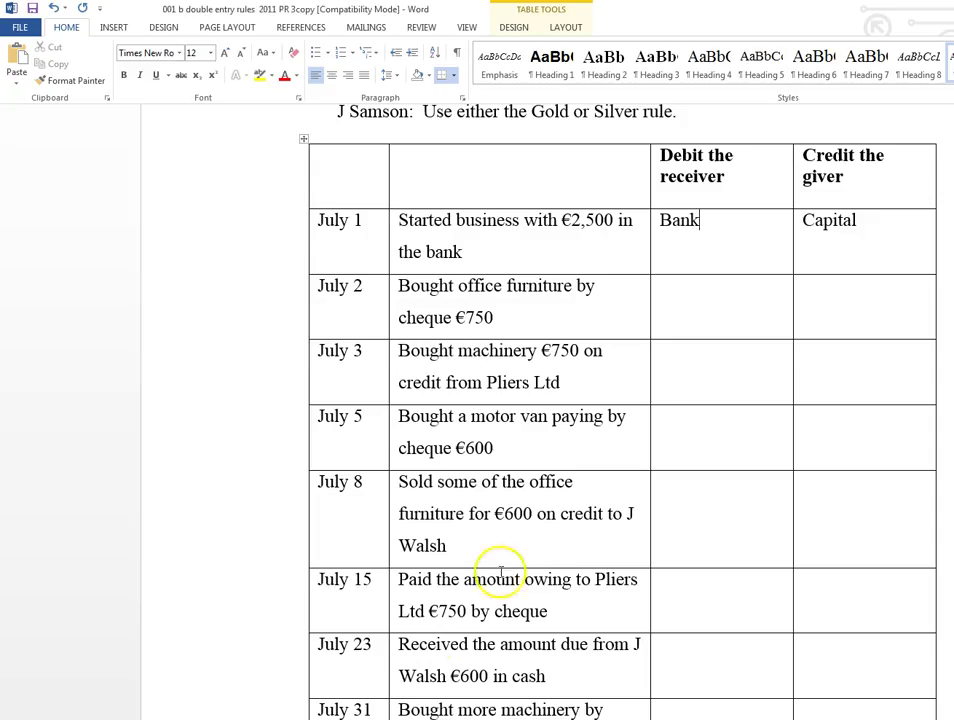
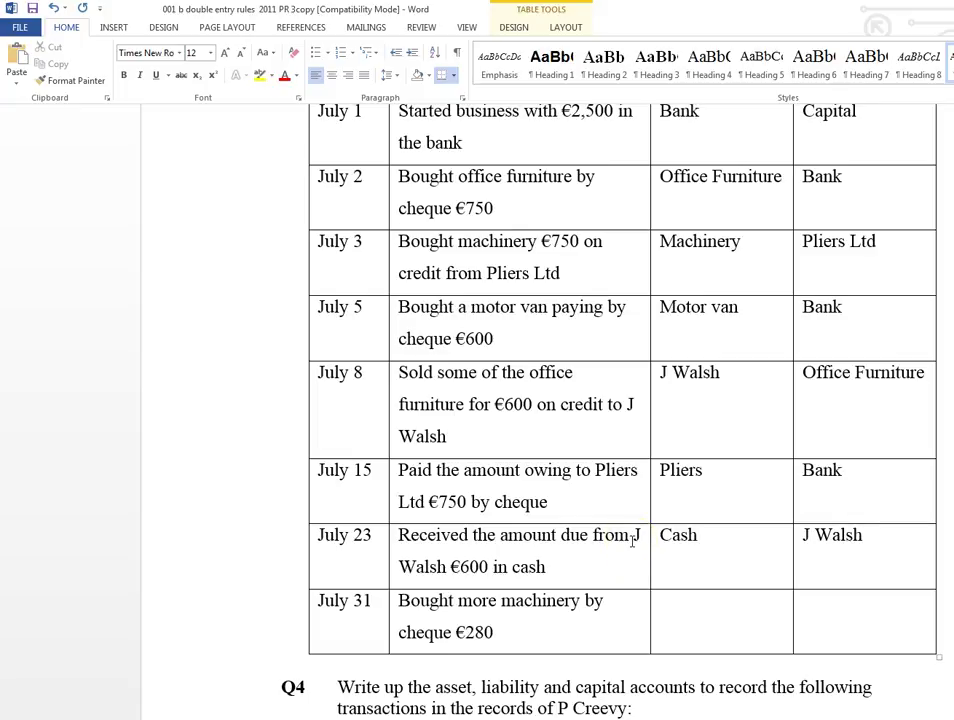
{"action": "scroll", "coordinate": [632, 540], "scroll_direction": "up", "scroll_amount": 2}
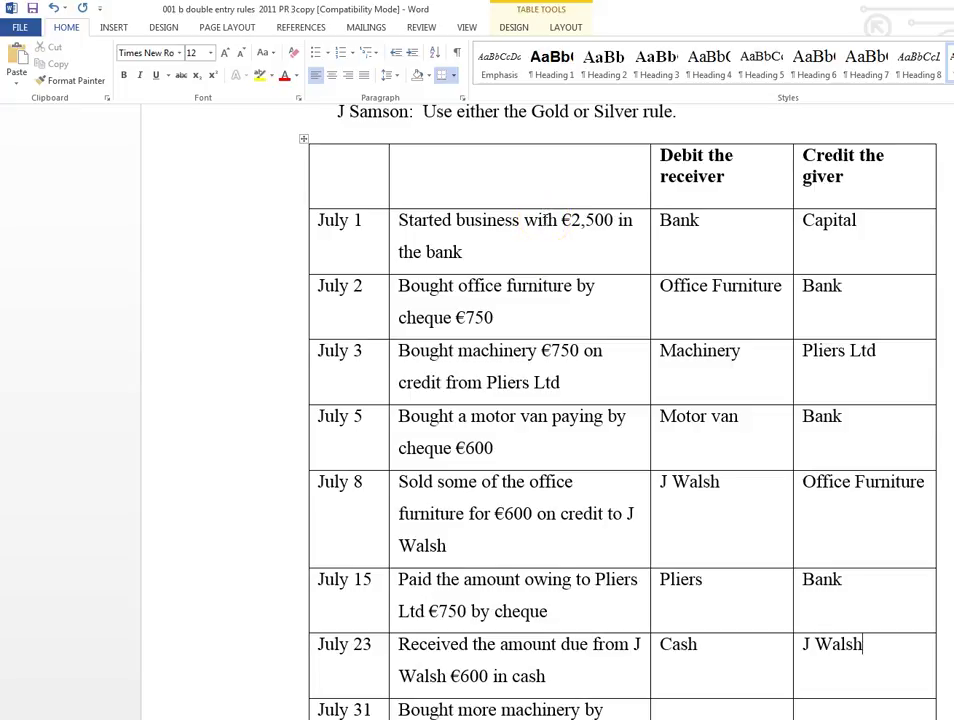
{"action": "scroll", "coordinate": [545, 220], "scroll_direction": "down", "scroll_amount": 5}
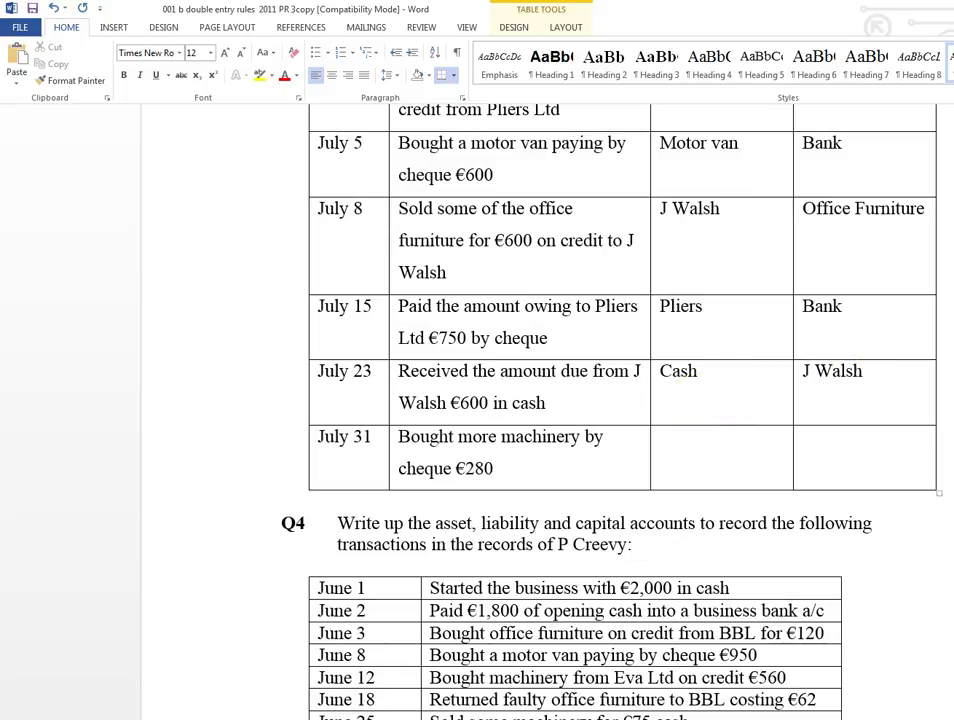
Switch to the Excel workbook and post the debtor account's credit entry in row 54: 23 Jul, Cash, 600.
{"action": "key", "text": "alt+Tab"}
{"action": "scroll", "coordinate": [458, 597], "scroll_direction": "down", "scroll_amount": 5}
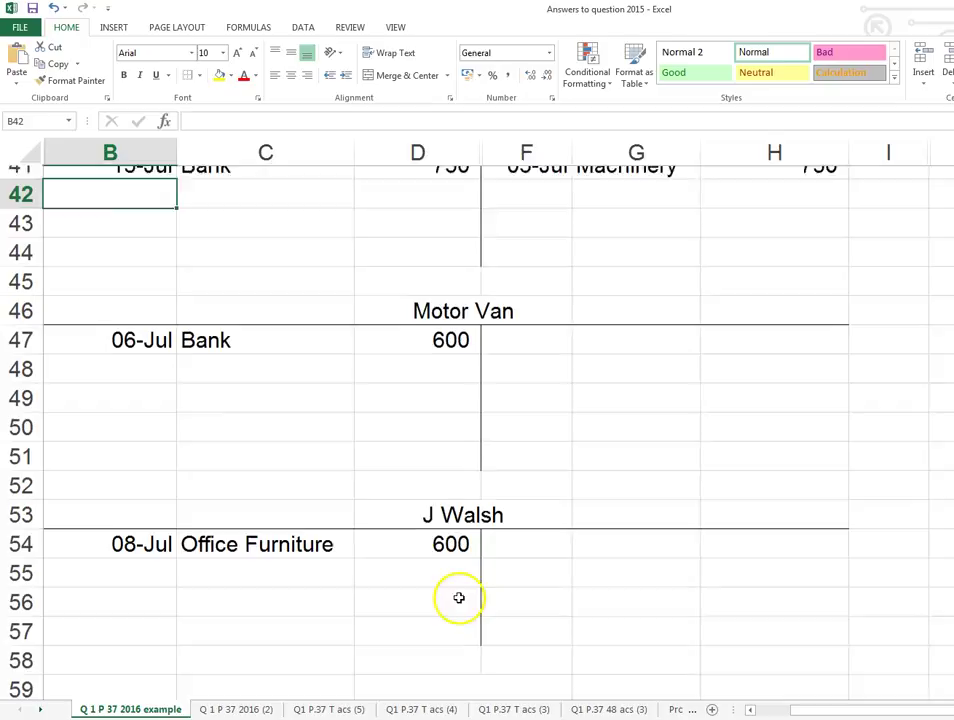
{"action": "left_click", "coordinate": [757, 535]}
{"action": "type", "text": "600"}
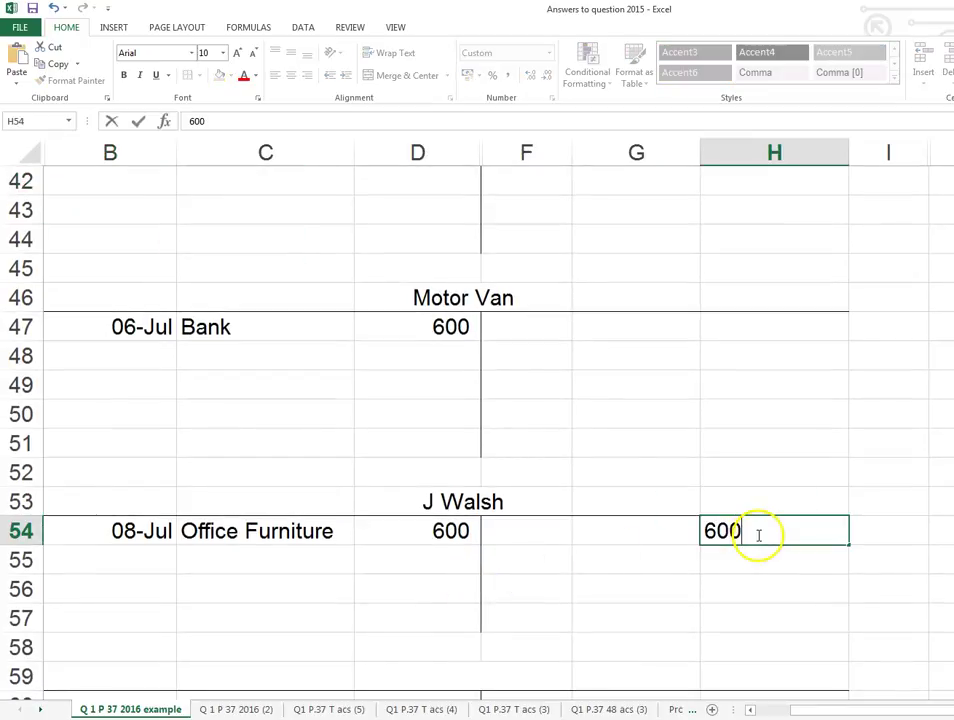
{"action": "key", "text": "Left"}
{"action": "key", "text": "Left"}
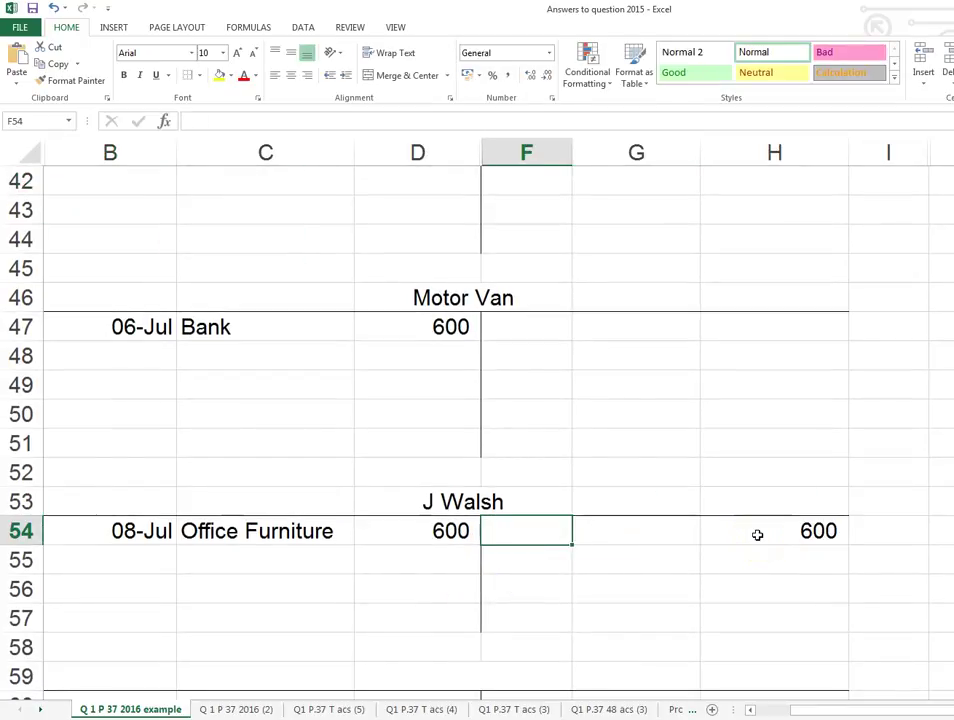
{"action": "type", "text": "23 Jul"}
{"action": "key", "text": "Right"}
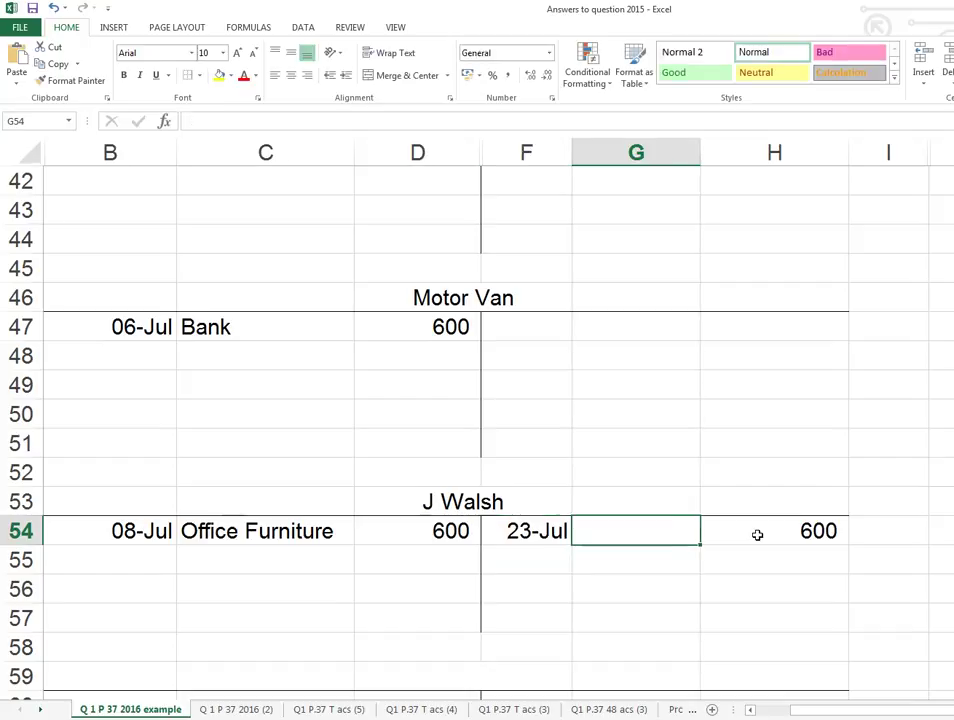
{"action": "type", "text": "Cash"}
{"action": "key", "text": "Return"}
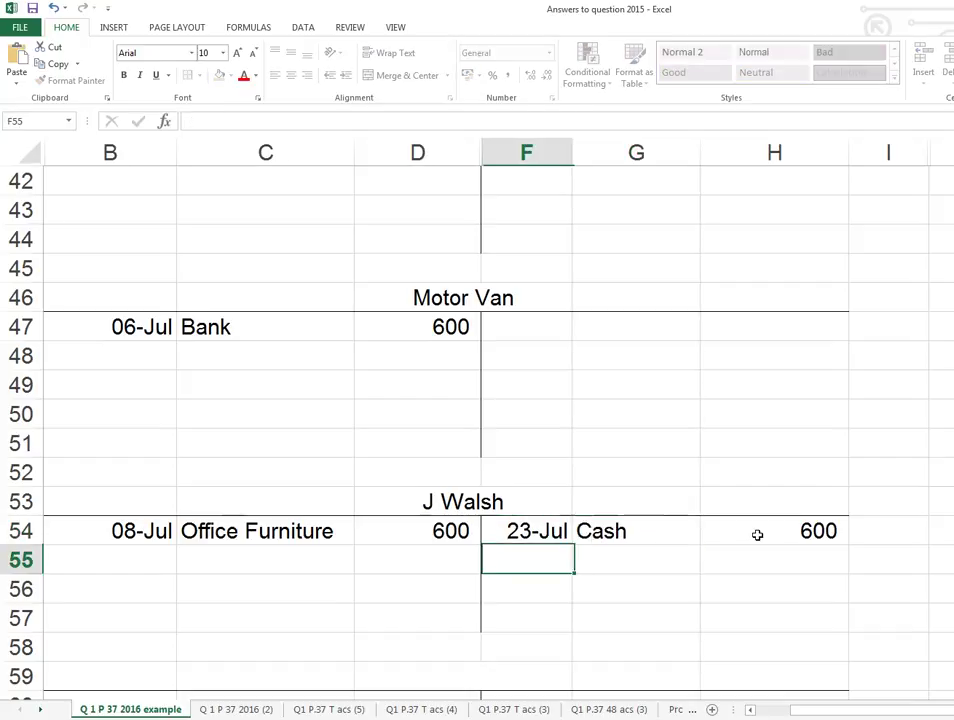
{"action": "left_click", "coordinate": [736, 541]}
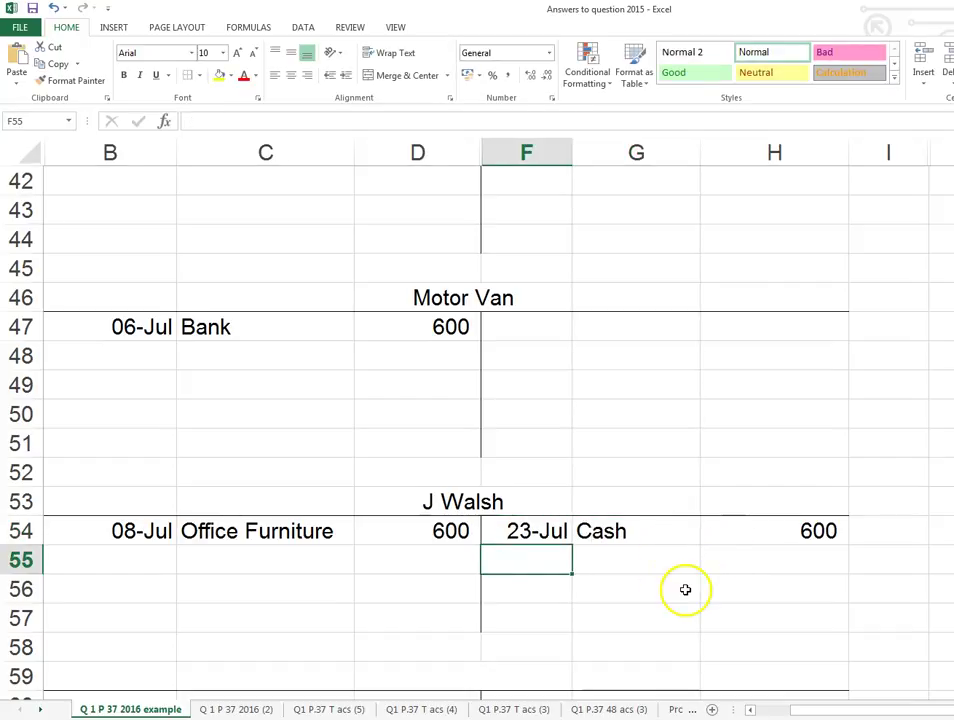
Title the blank T account below the debtor's account "Cash" in row 59.
{"action": "scroll", "coordinate": [703, 590], "scroll_direction": "up", "scroll_amount": 7}
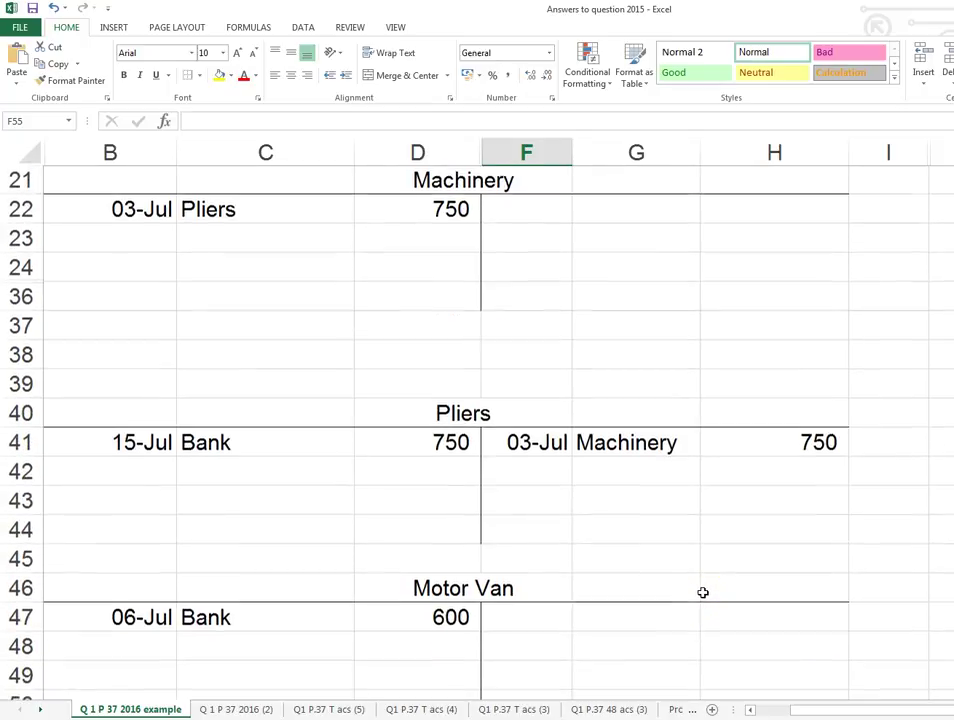
{"action": "scroll", "coordinate": [703, 592], "scroll_direction": "up", "scroll_amount": 3}
{"action": "scroll", "coordinate": [703, 592], "scroll_direction": "down", "scroll_amount": 4}
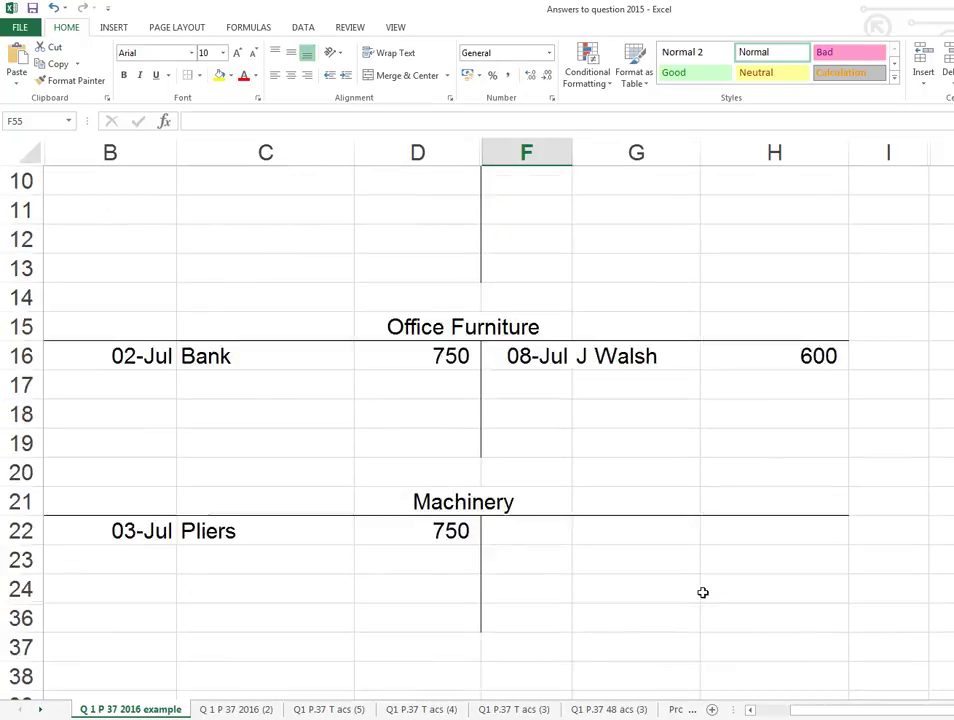
{"action": "scroll", "coordinate": [703, 592], "scroll_direction": "down", "scroll_amount": 12}
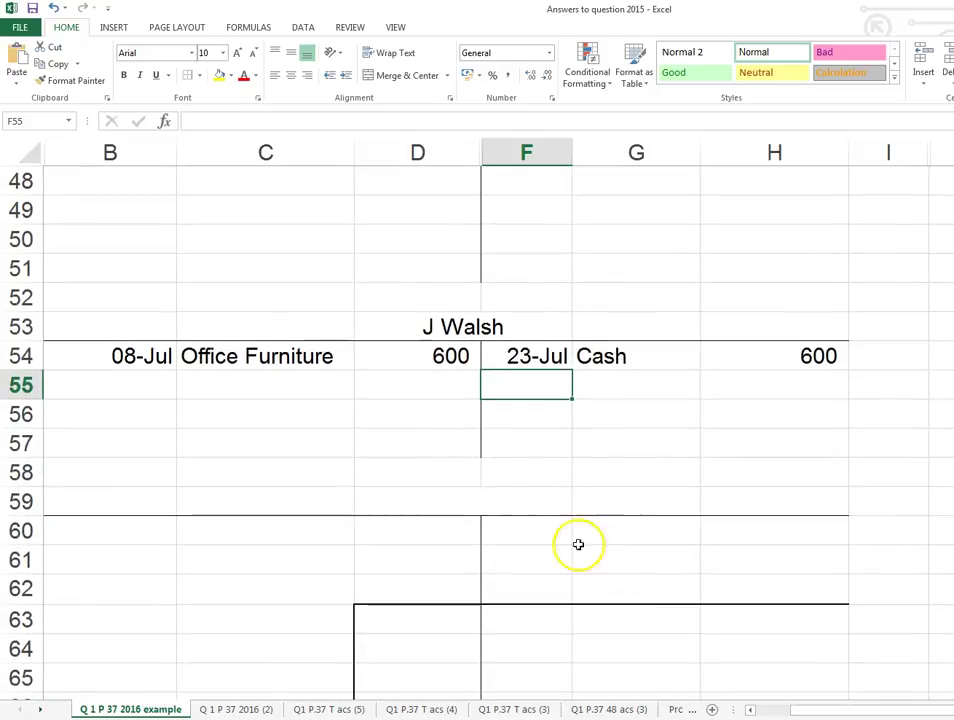
{"action": "left_click", "coordinate": [455, 499]}
{"action": "type", "text": "Cash"}
{"action": "key", "text": "Return"}
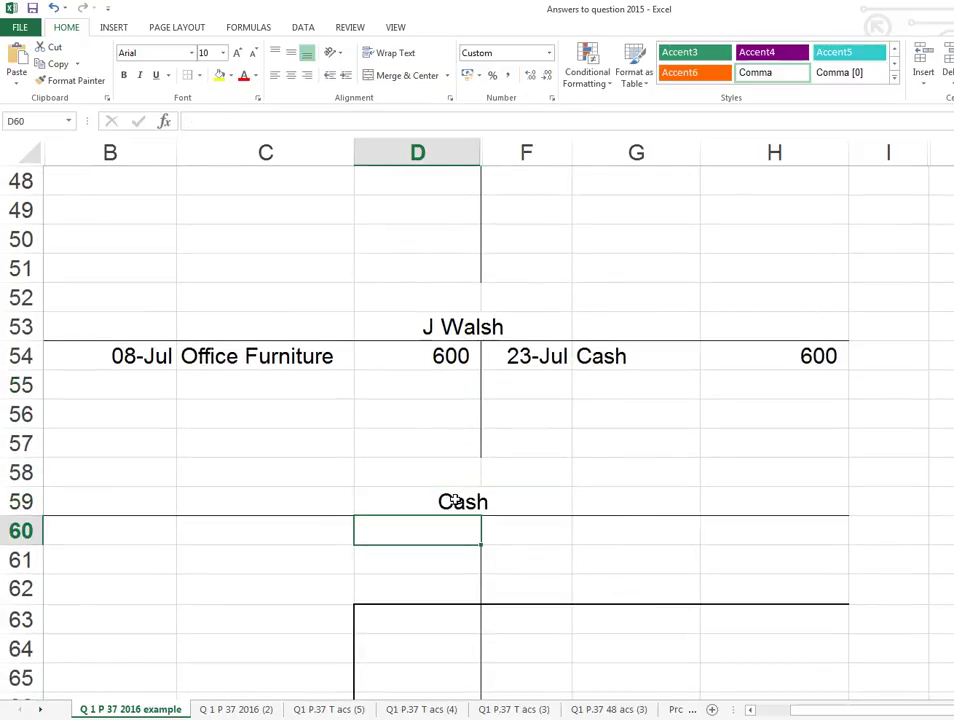
Delete the surplus bordered rows below the Cash account, starting from row 63.
{"action": "left_click_drag", "start_coordinate": [11, 619], "coordinate": [51, 675]}
{"action": "right_click", "coordinate": [38, 632]}
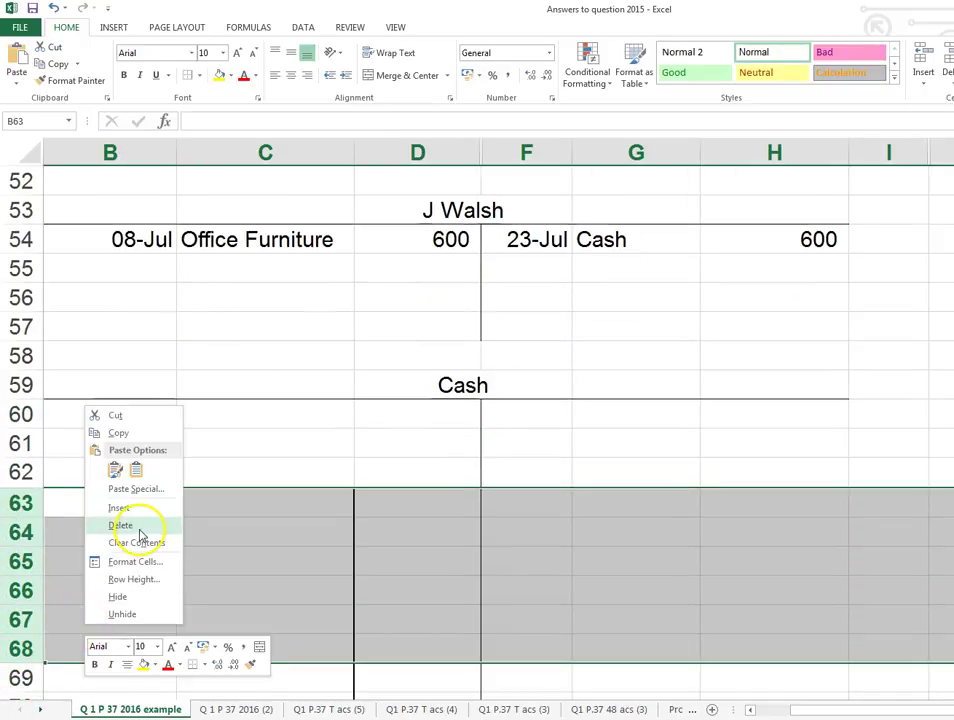
{"action": "left_click", "coordinate": [140, 528]}
{"action": "scroll", "coordinate": [300, 590], "scroll_direction": "up", "scroll_amount": 2}
{"action": "right_click", "coordinate": [70, 682]}
{"action": "left_click", "coordinate": [133, 580]}
Post the Cash account's debit entry in row 60 with the date 23 Jul, the debtor's name and the amount 600.
{"action": "left_click", "coordinate": [360, 636]}
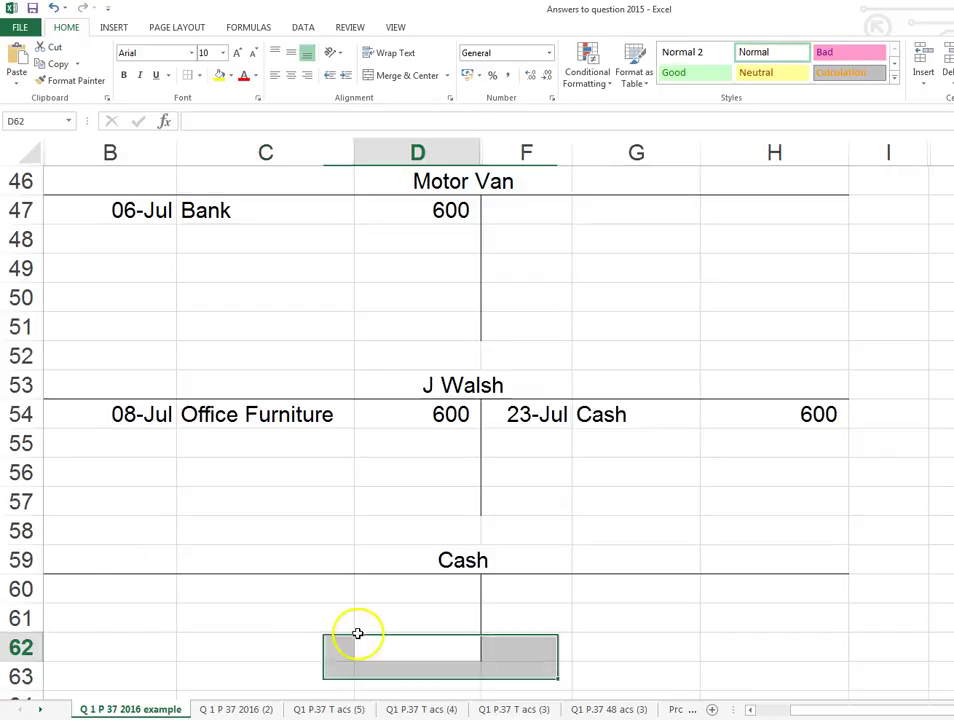
{"action": "left_click", "coordinate": [374, 606]}
{"action": "left_click", "coordinate": [383, 590]}
{"action": "type", "text": "600"}
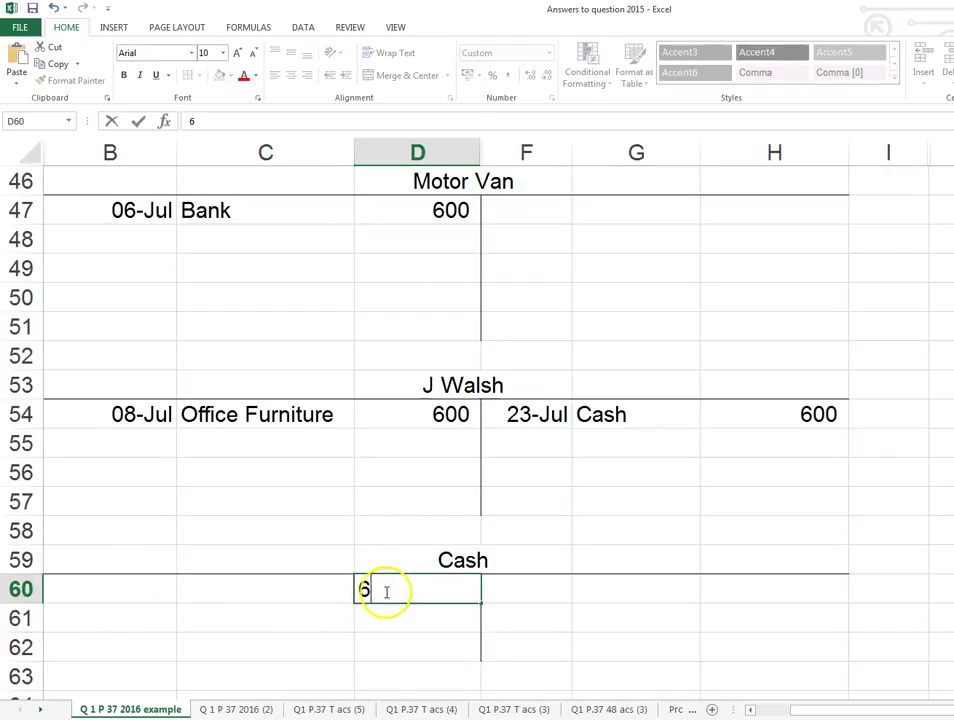
{"action": "key", "text": "Left"}
{"action": "key", "text": "Left"}
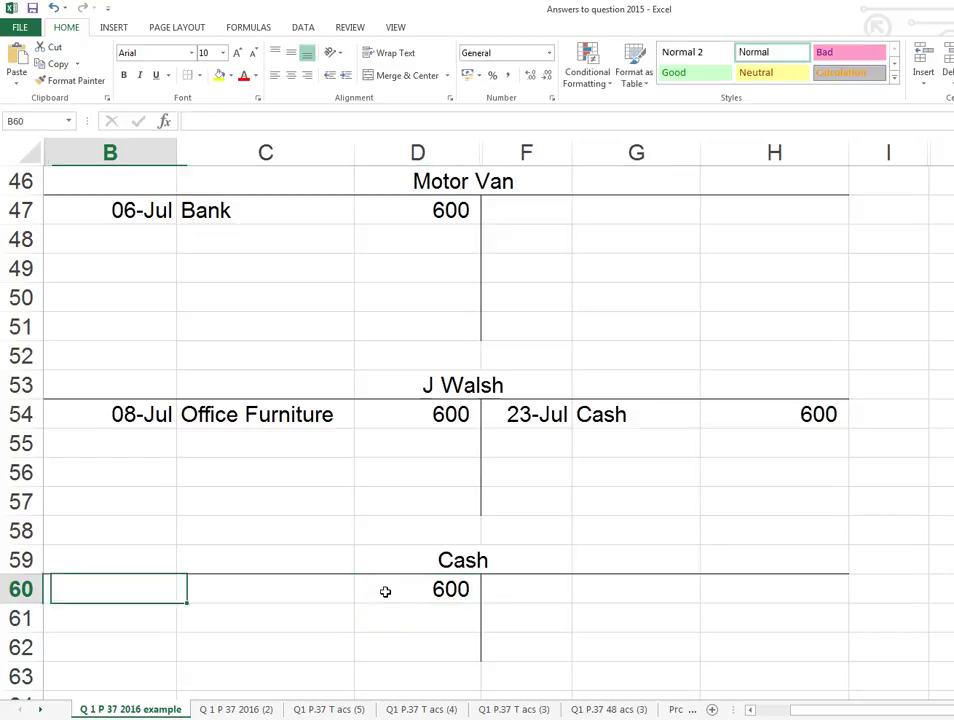
{"action": "type", "text": "23 Jul"}
{"action": "key", "text": "Right"}
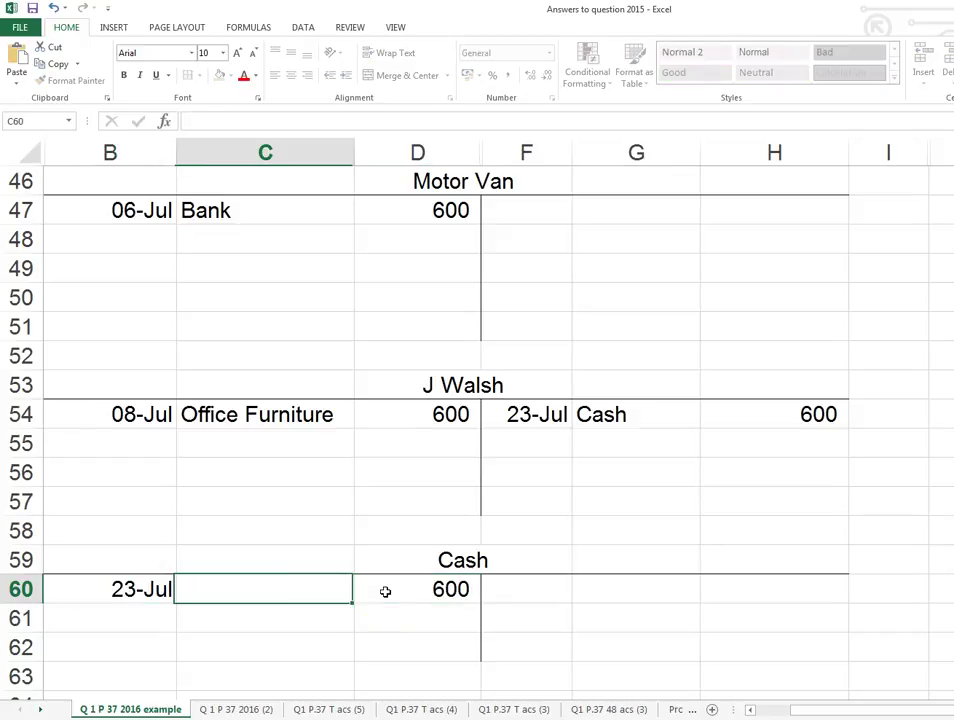
{"action": "type", "text": "J Walsh"}
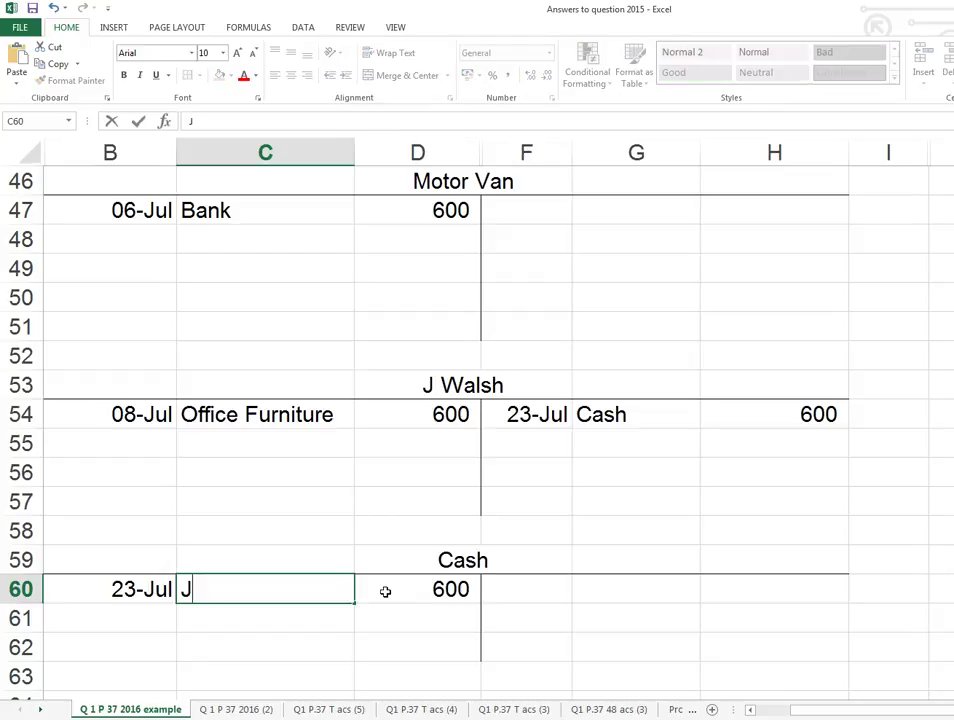
{"action": "key", "text": "Return"}
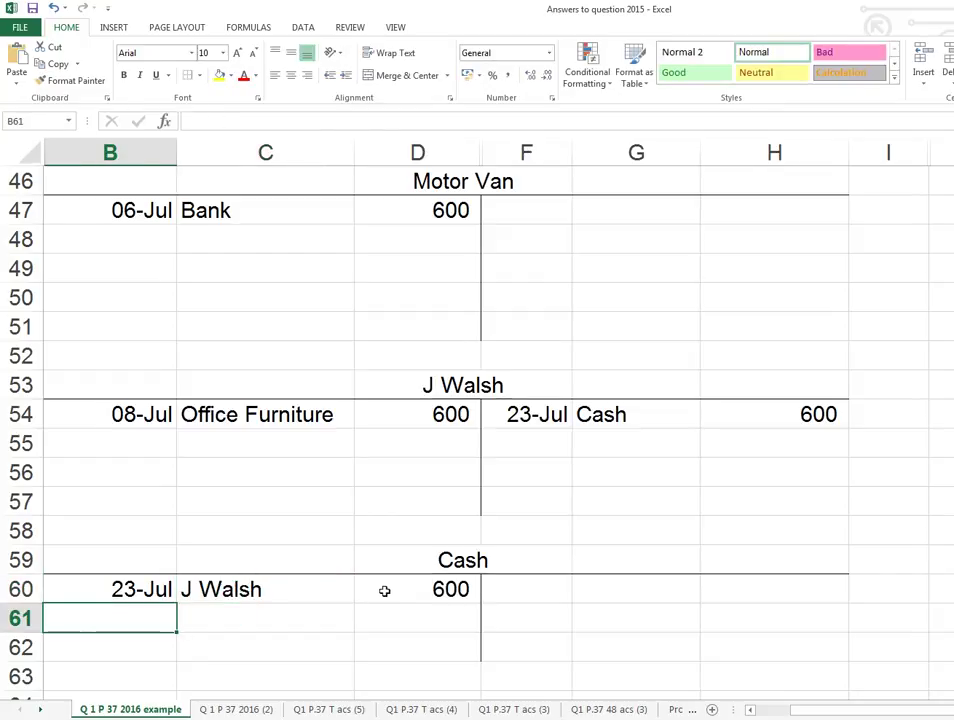
{"action": "left_click", "coordinate": [419, 591]}
{"action": "left_click", "coordinate": [265, 591]}
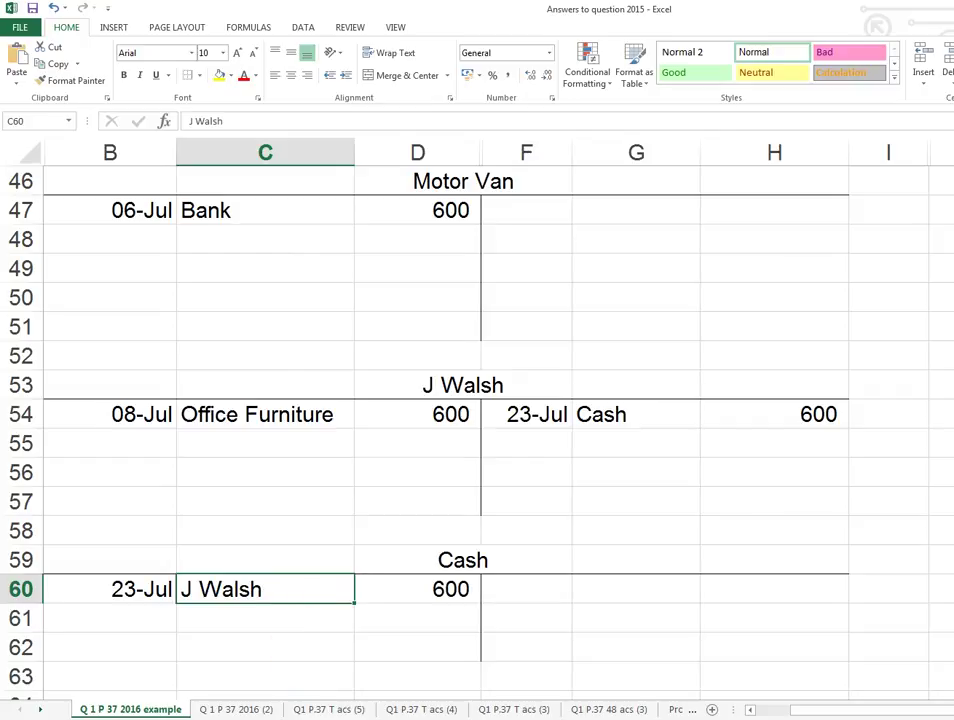
Switch to the Word document and fill in the July 31 row with Machinery as debit and Bank as credit.
{"action": "key", "text": "alt+Tab"}
{"action": "left_click", "coordinate": [726, 445]}
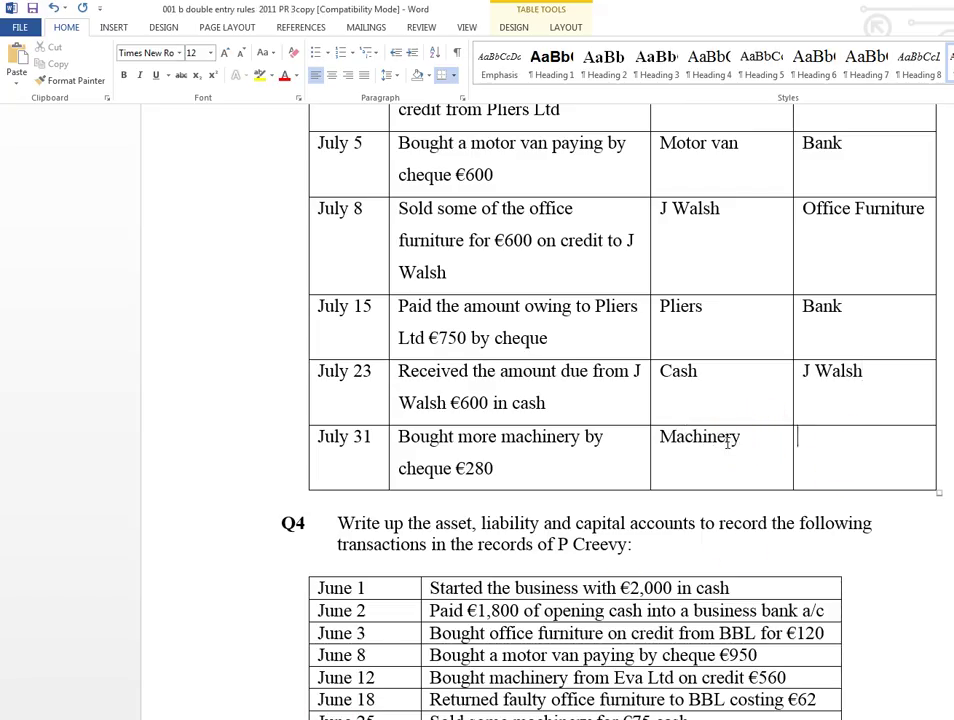
{"action": "type", "text": "Bank"}
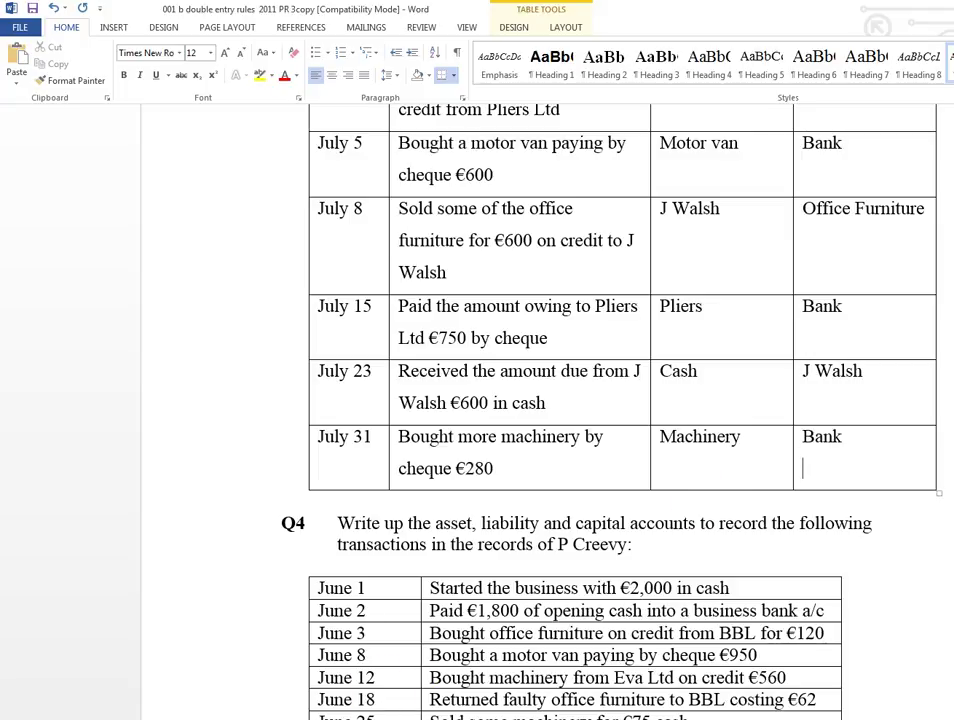
Return to the Excel workbook and post the Machinery account's second debit entry in row 23: 31 Jul, Bank, 280.
{"action": "key", "text": "alt+Tab"}
{"action": "scroll", "coordinate": [645, 517], "scroll_direction": "up", "scroll_amount": 7}
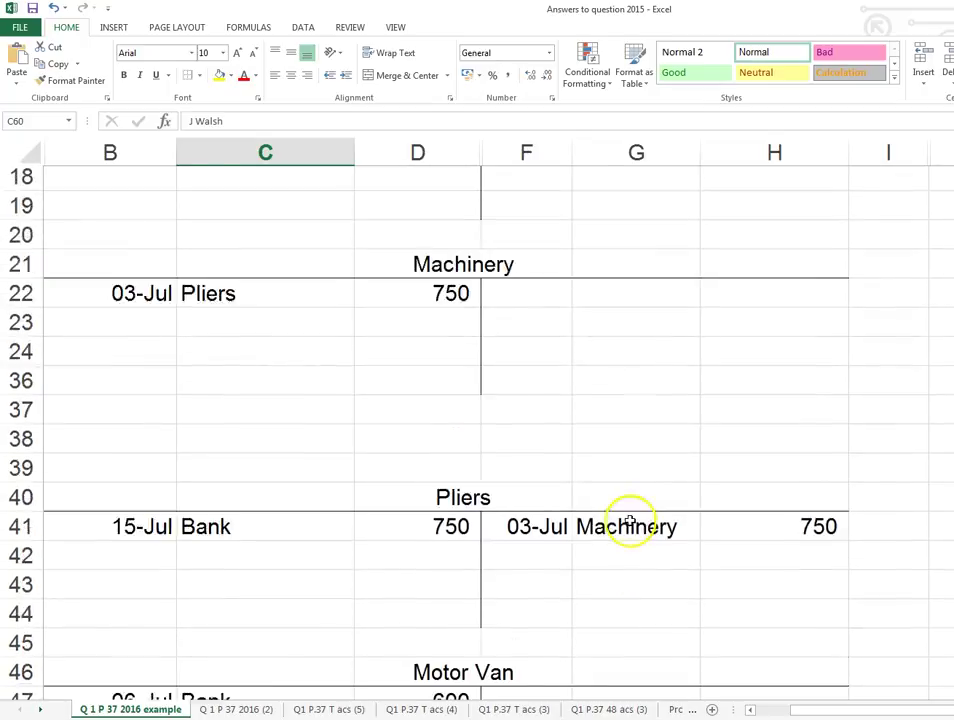
{"action": "left_click", "coordinate": [450, 405]}
{"action": "type", "text": "28"}
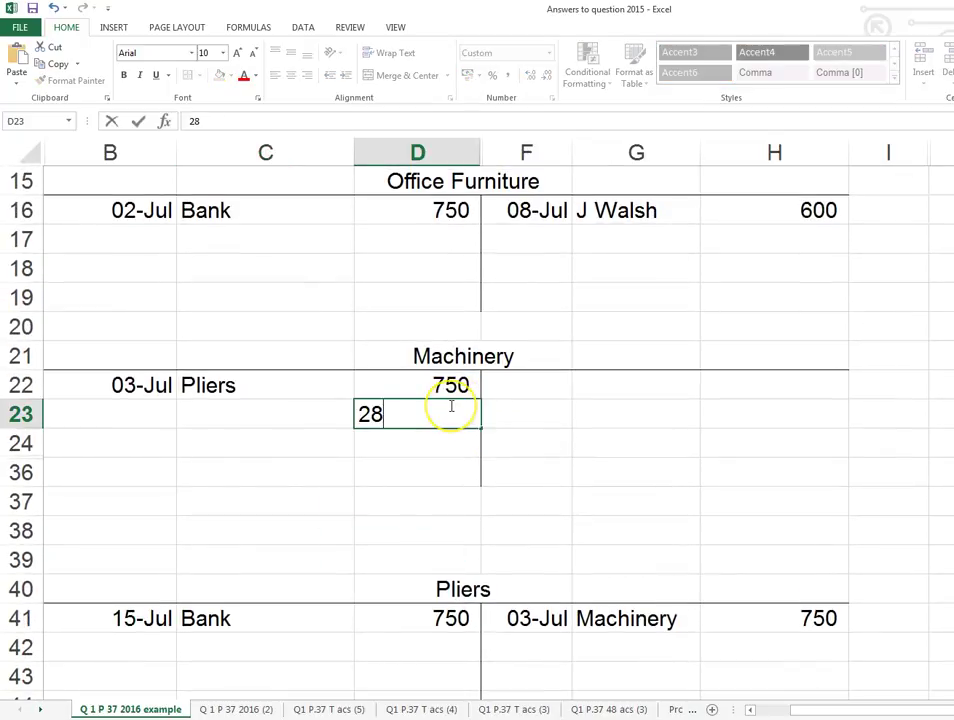
{"action": "type", "text": "0"}
{"action": "key", "text": "Left"}
{"action": "key", "text": "Left"}
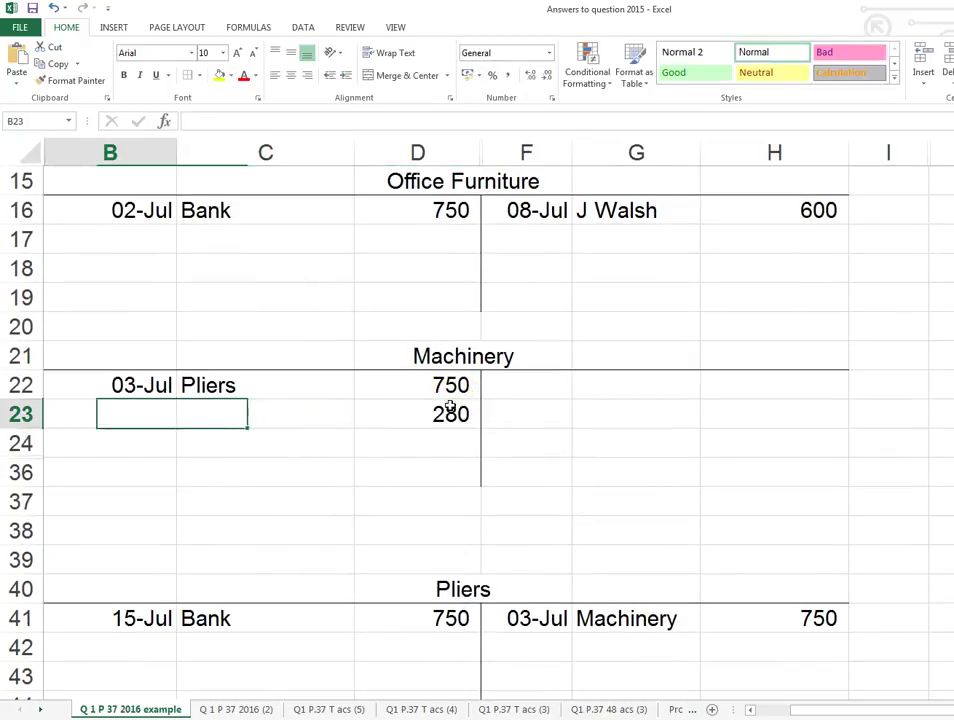
{"action": "type", "text": "31 Jul"}
{"action": "key", "text": "Right"}
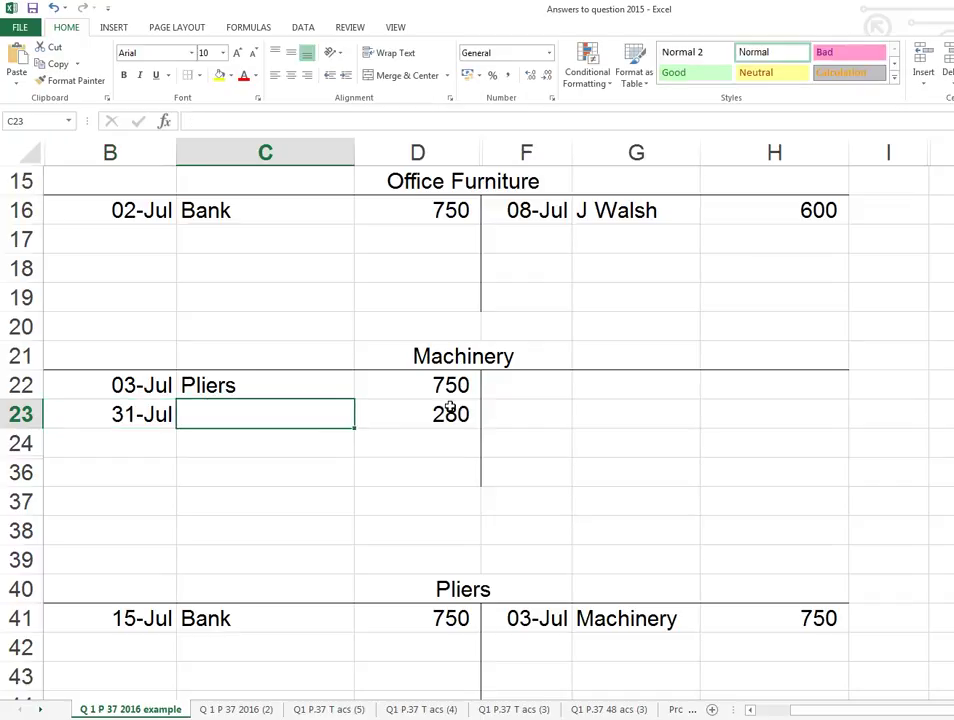
{"action": "type", "text": "Bank"}
{"action": "key", "text": "Right"}
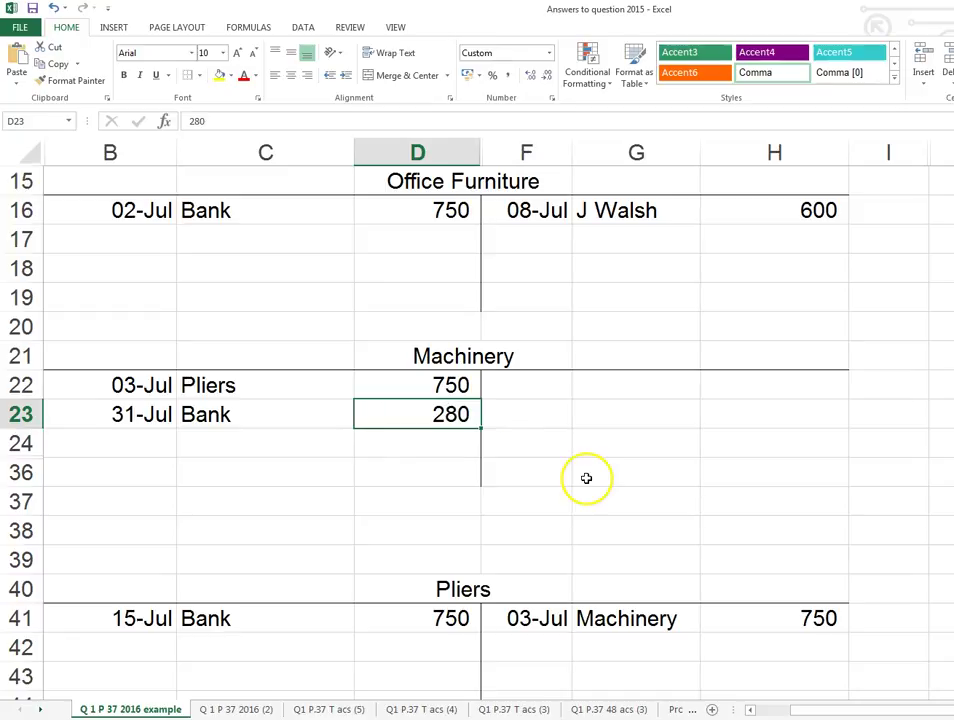
Post the Bank account's credit entry in row 6: 31 Jul, Machinery, 280.
{"action": "scroll", "coordinate": [586, 478], "scroll_direction": "up", "scroll_amount": 3}
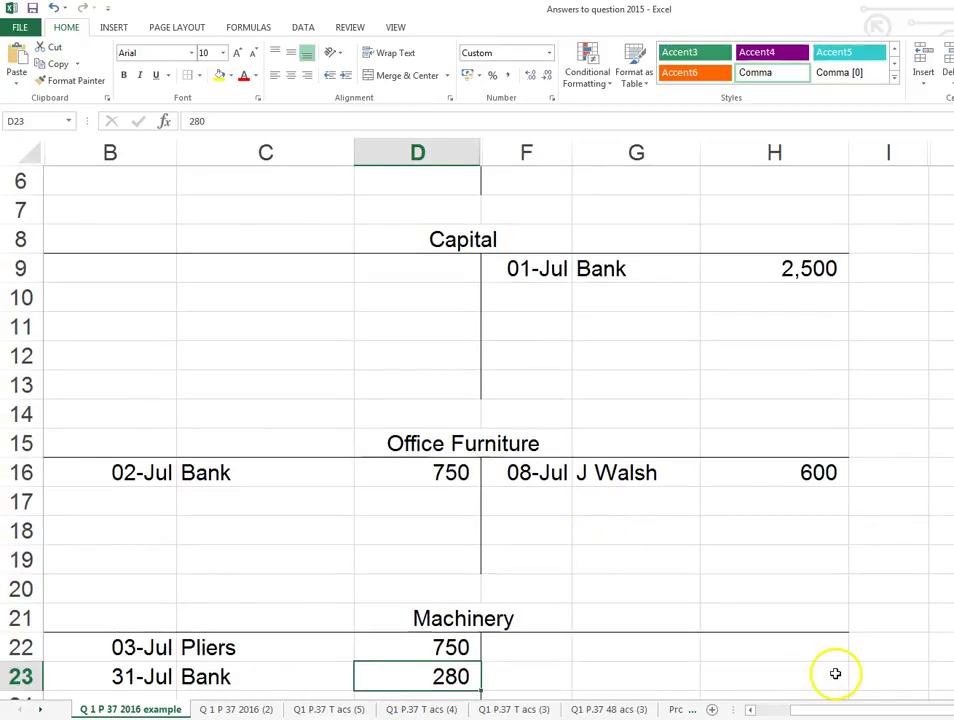
{"action": "scroll", "coordinate": [835, 673], "scroll_direction": "up", "scroll_amount": 2}
{"action": "left_click", "coordinate": [820, 328]}
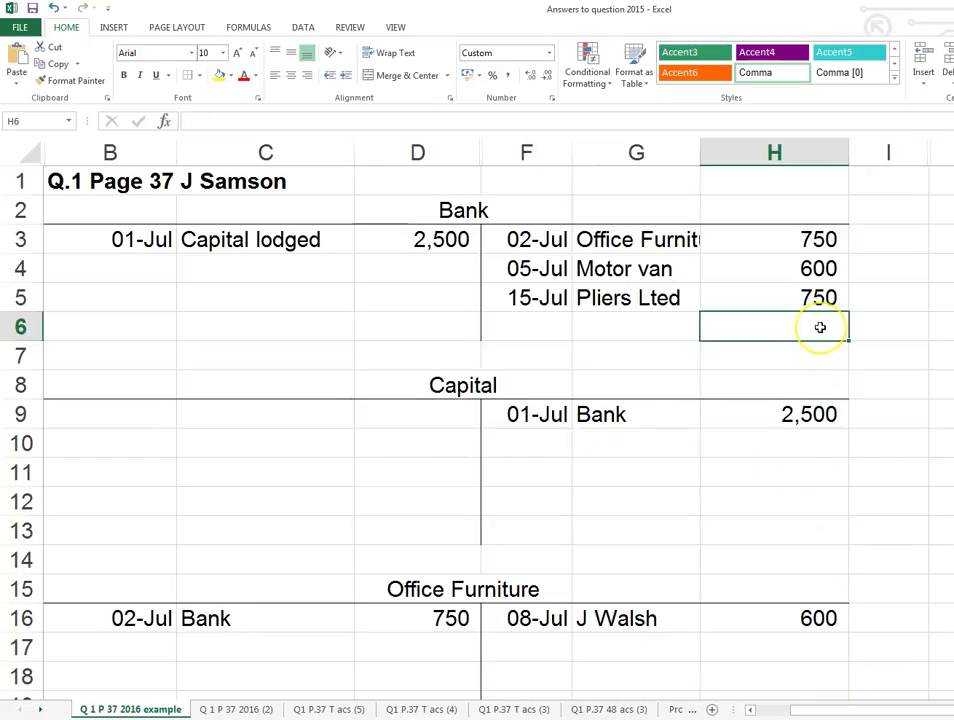
{"action": "type", "text": "28"}
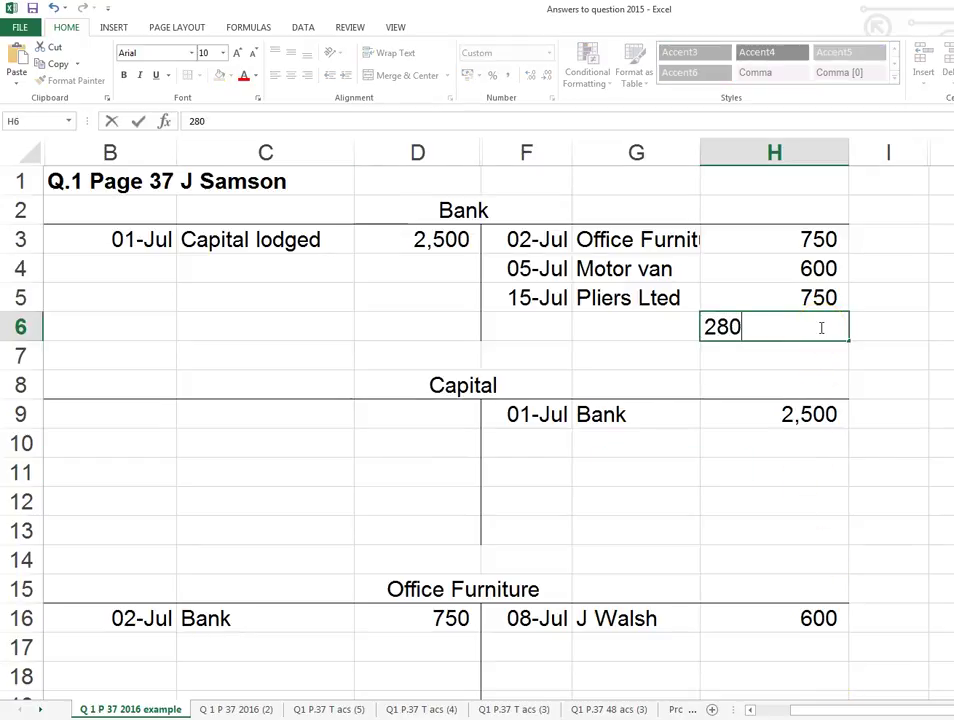
{"action": "type", "text": "0"}
{"action": "key", "text": "Left"}
{"action": "key", "text": "Left"}
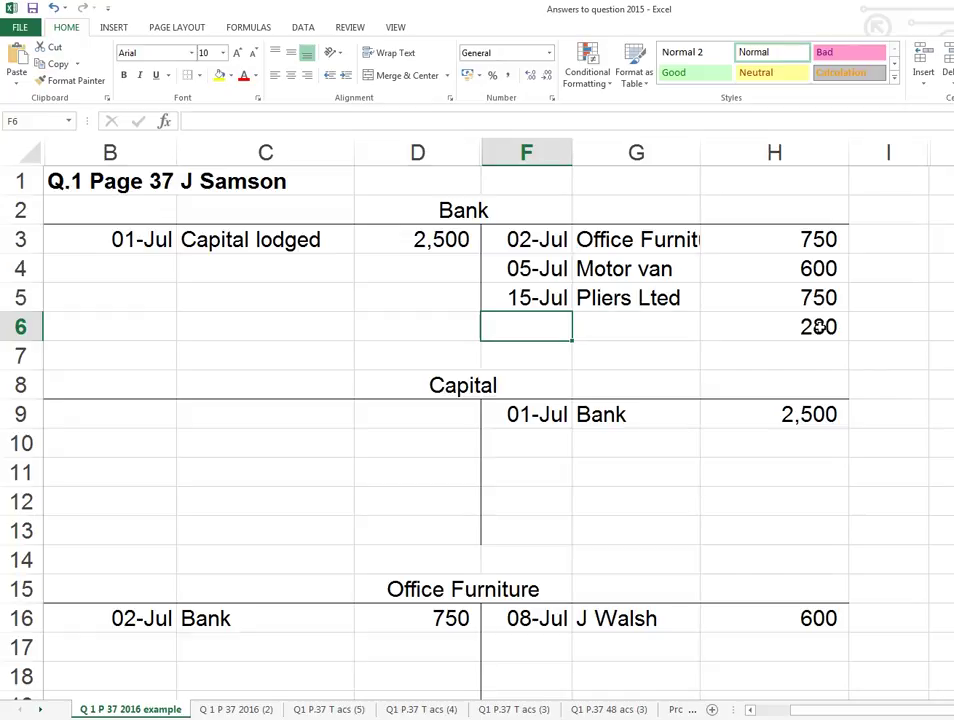
{"action": "type", "text": "31"}
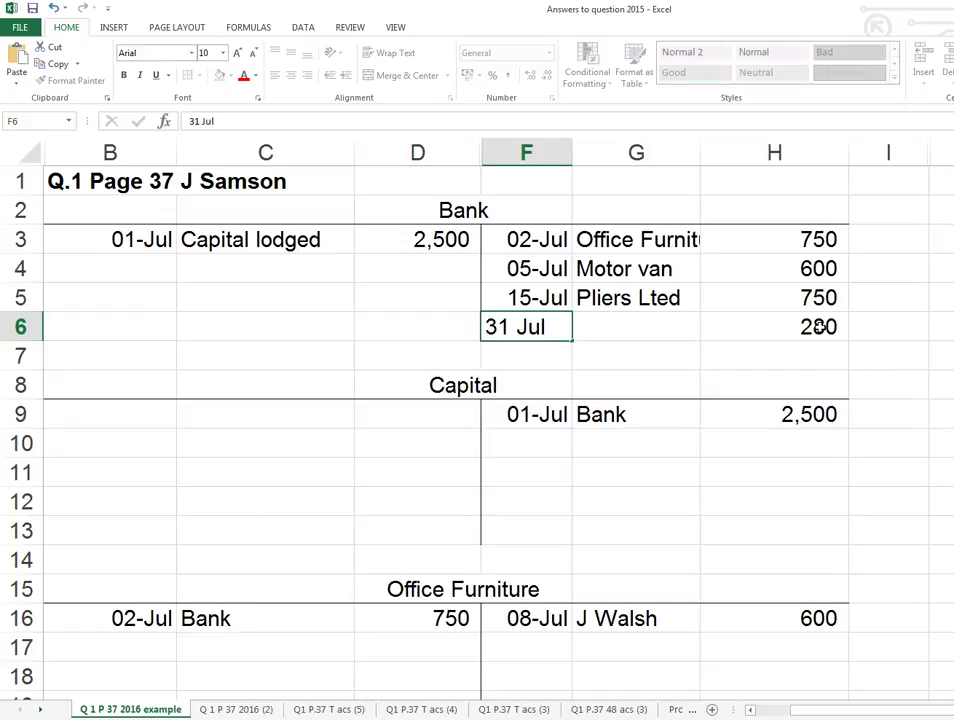
{"action": "type", "text": " Jul"}
{"action": "key", "text": "Tab"}
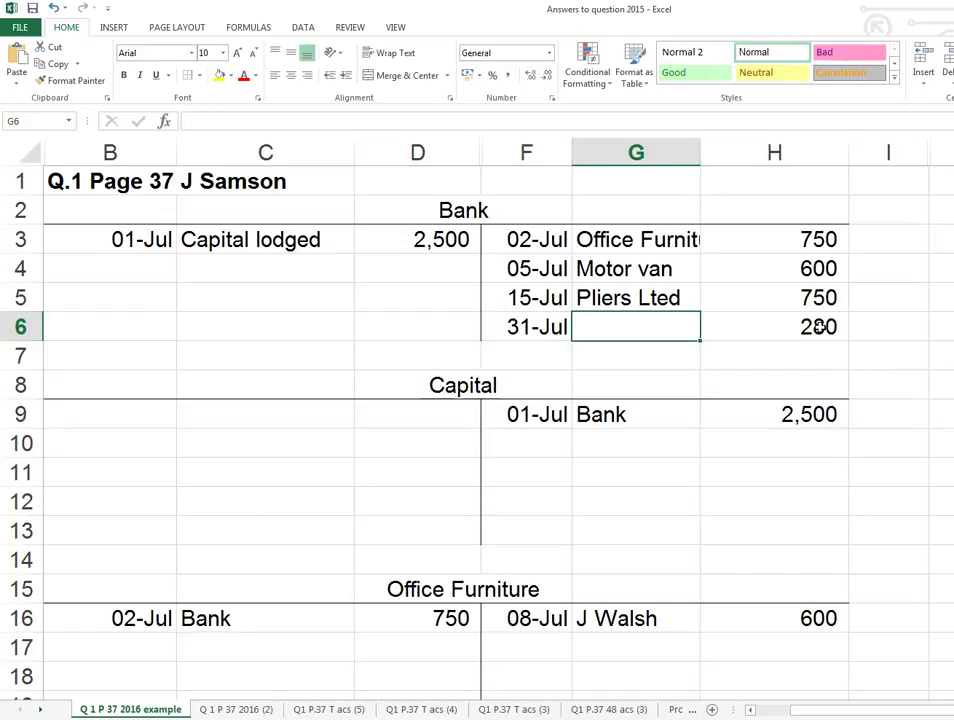
{"action": "type", "text": "Machinery"}
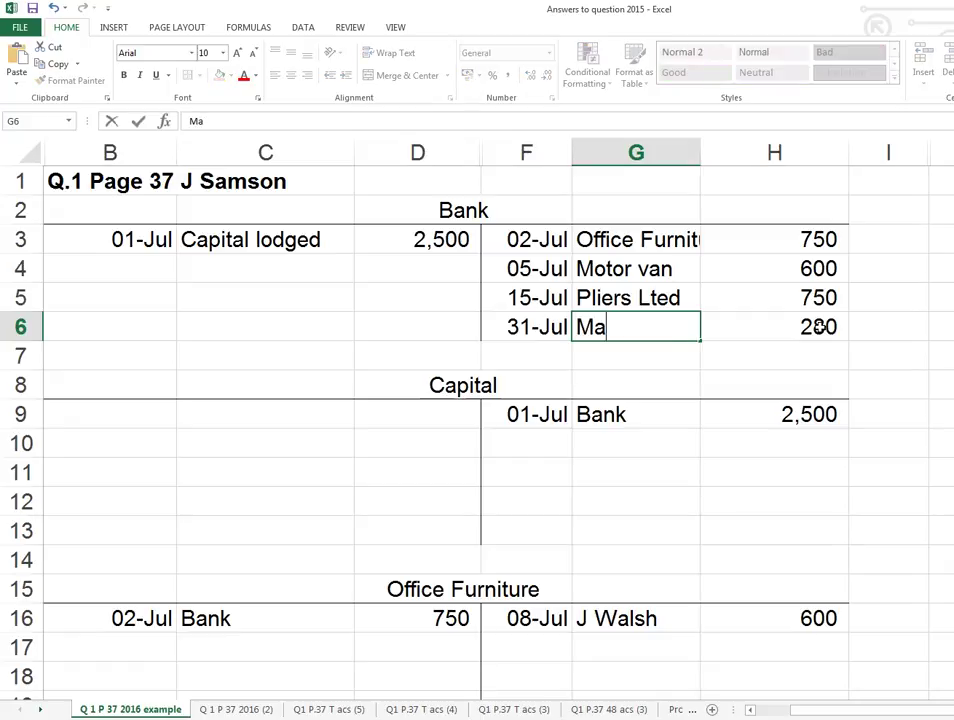
{"action": "key", "text": "Return"}
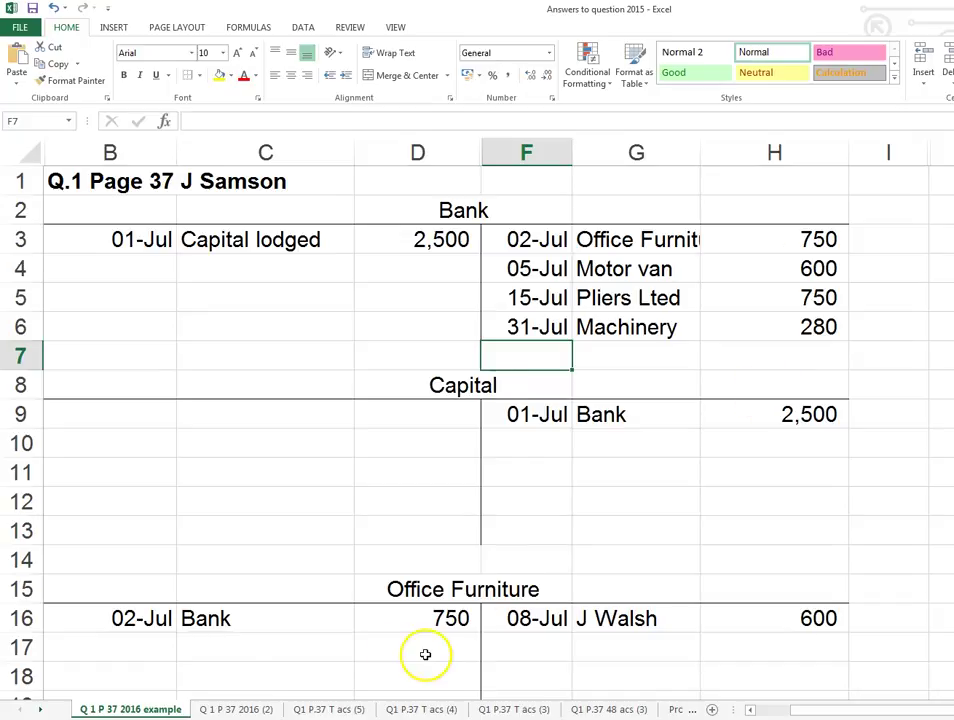
View the "Q 1 P 37 2016 (2)" sheet, return to the example sheet, and switch to Word to review the Q1 transaction table.
{"action": "left_click", "coordinate": [233, 709]}
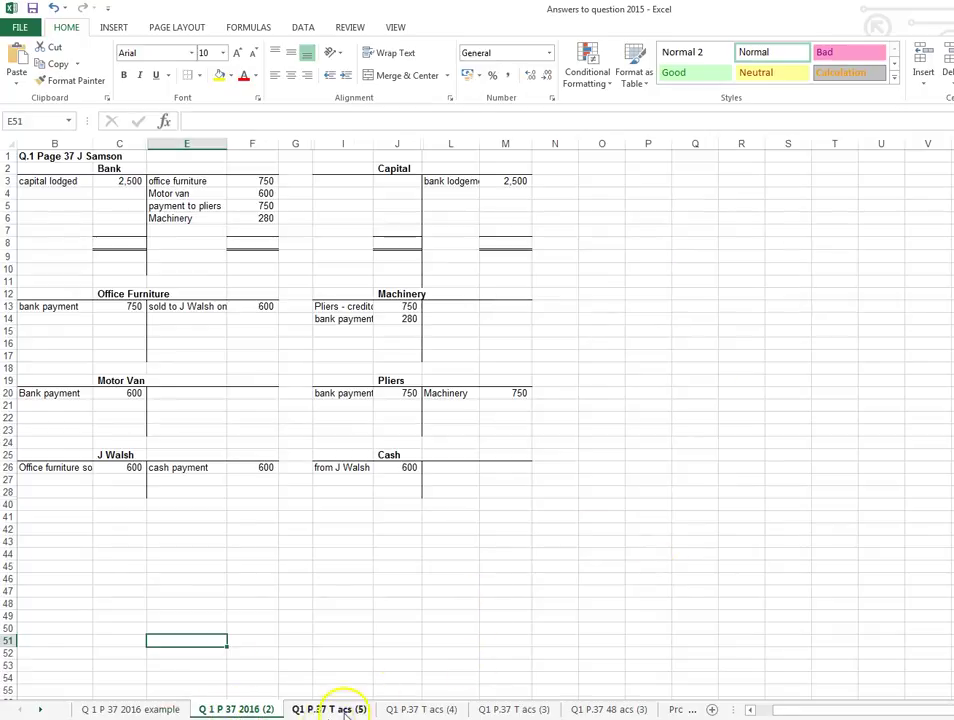
{"action": "left_click", "coordinate": [131, 709]}
{"action": "key", "text": "alt+Tab"}
{"action": "scroll", "coordinate": [695, 496], "scroll_direction": "up", "scroll_amount": 6}
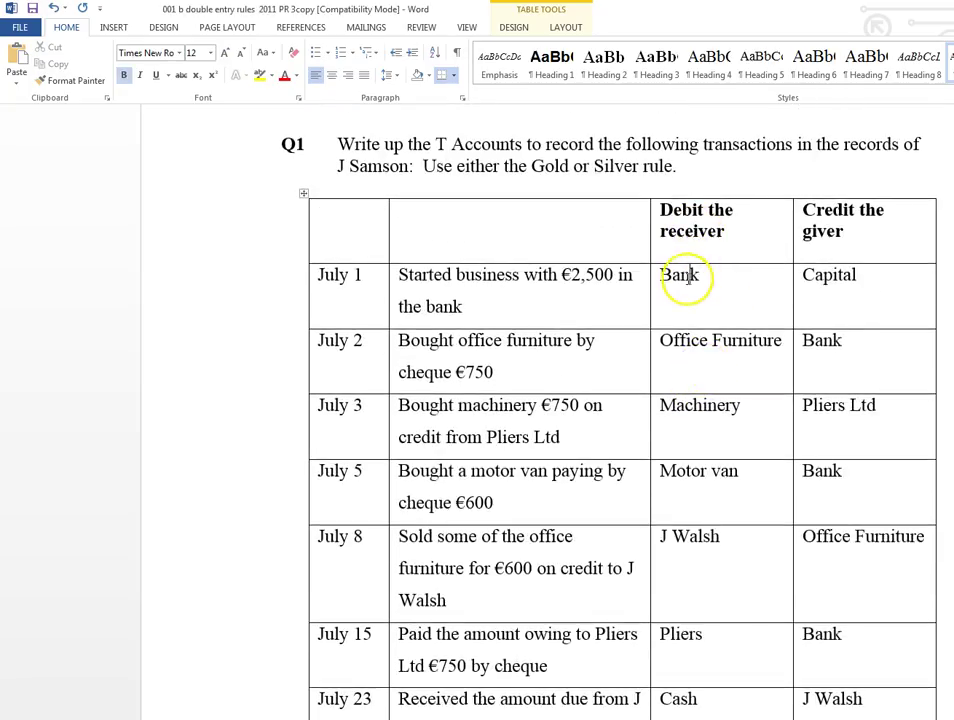
Highlight the July 1 and 2 account names and the July 5 row in the table, and switch to Excel to review the T accounts through Cash.
{"action": "left_click_drag", "start_coordinate": [686, 272], "coordinate": [813, 377]}
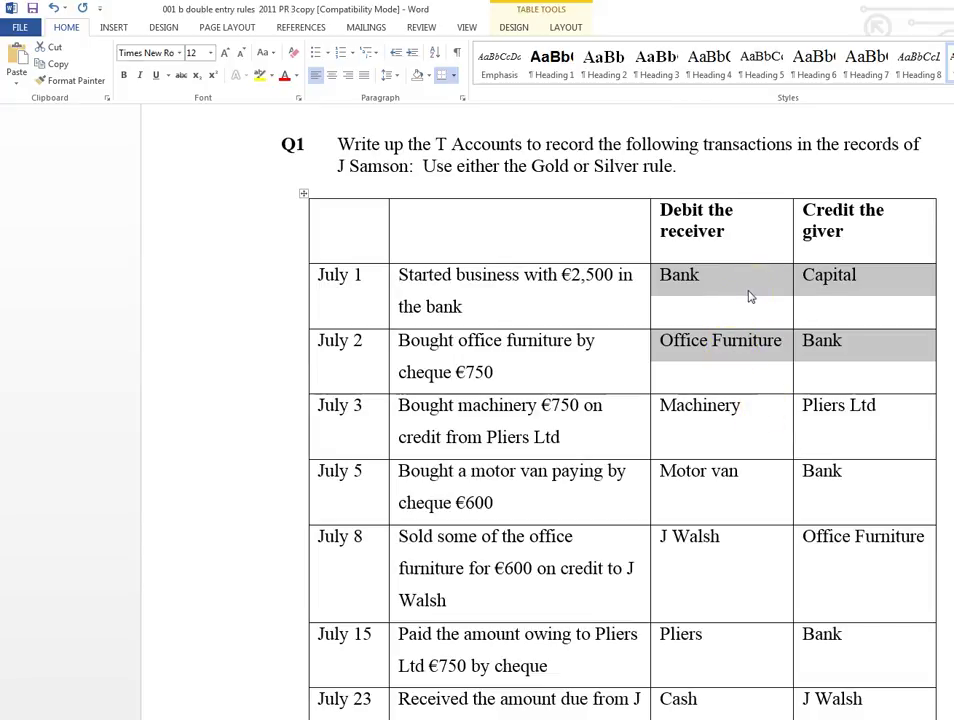
{"action": "left_click", "coordinate": [241, 477]}
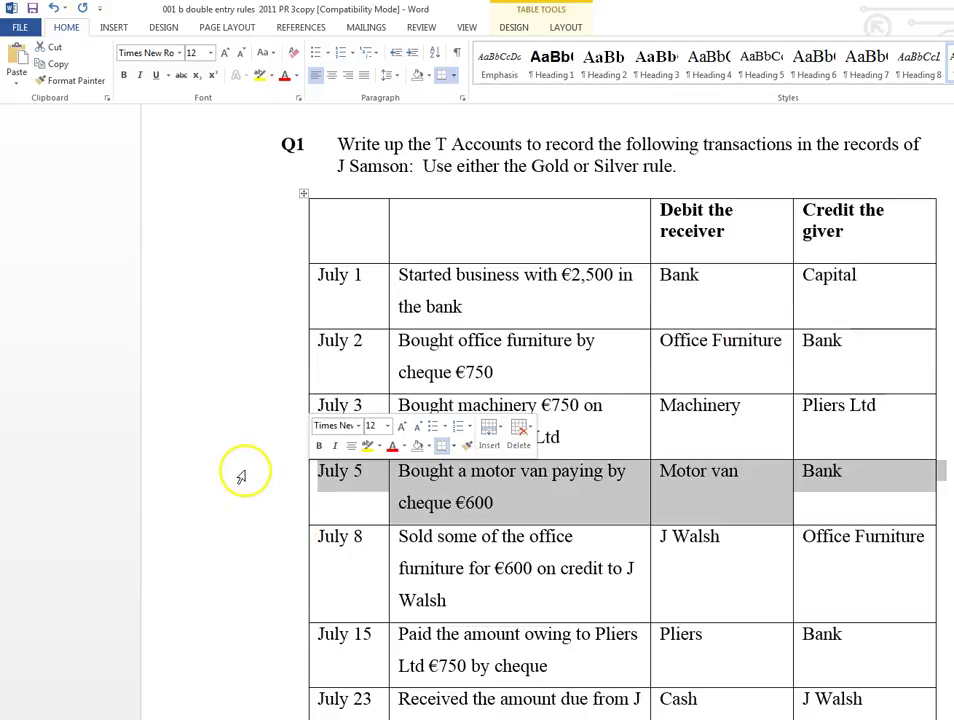
{"action": "key", "text": "alt+Tab"}
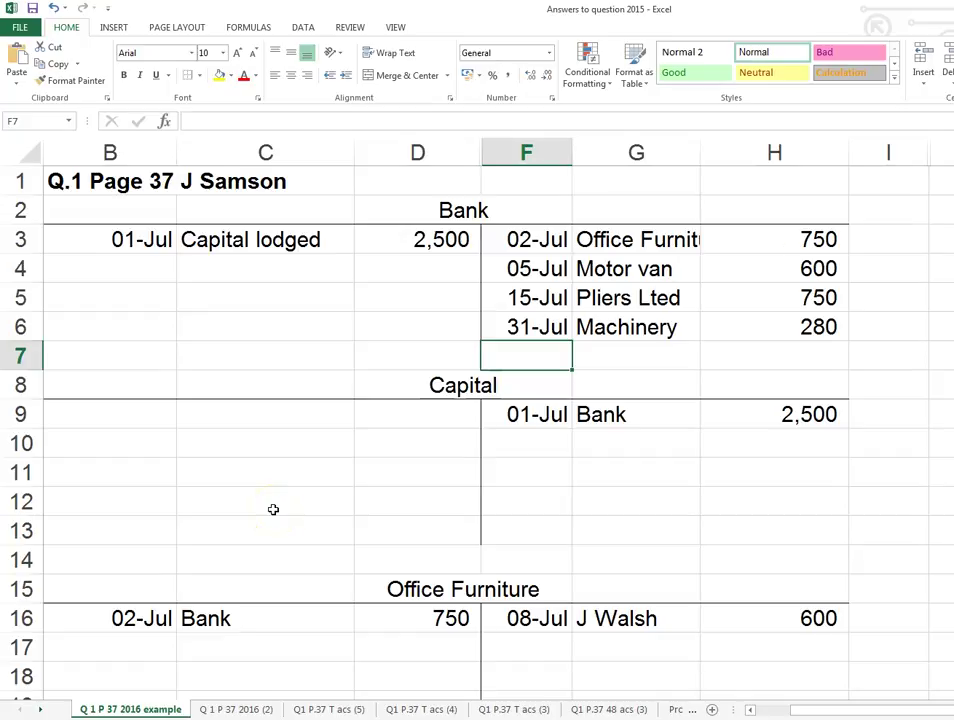
{"action": "scroll", "coordinate": [273, 509], "scroll_direction": "down", "scroll_amount": 7}
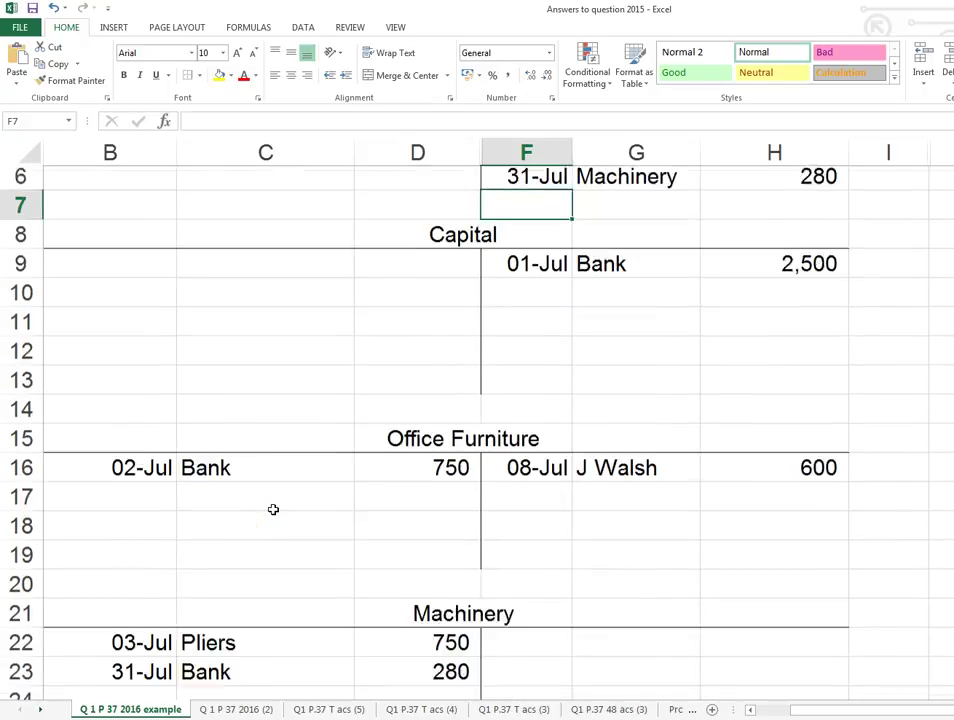
{"action": "scroll", "coordinate": [273, 509], "scroll_direction": "down", "scroll_amount": 6}
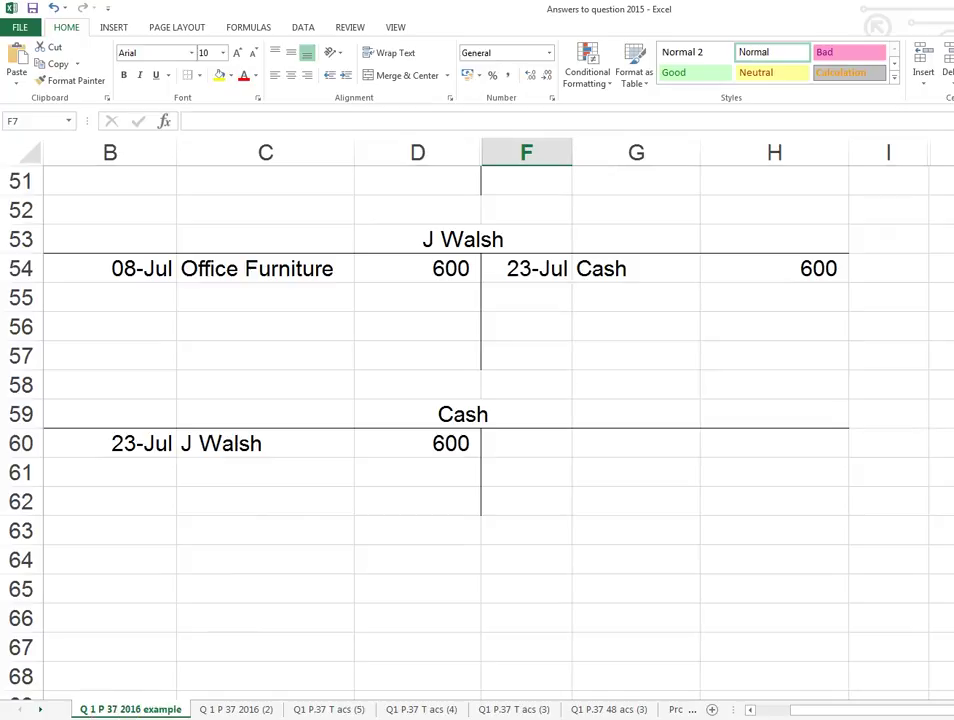
{"action": "key", "text": "super"}
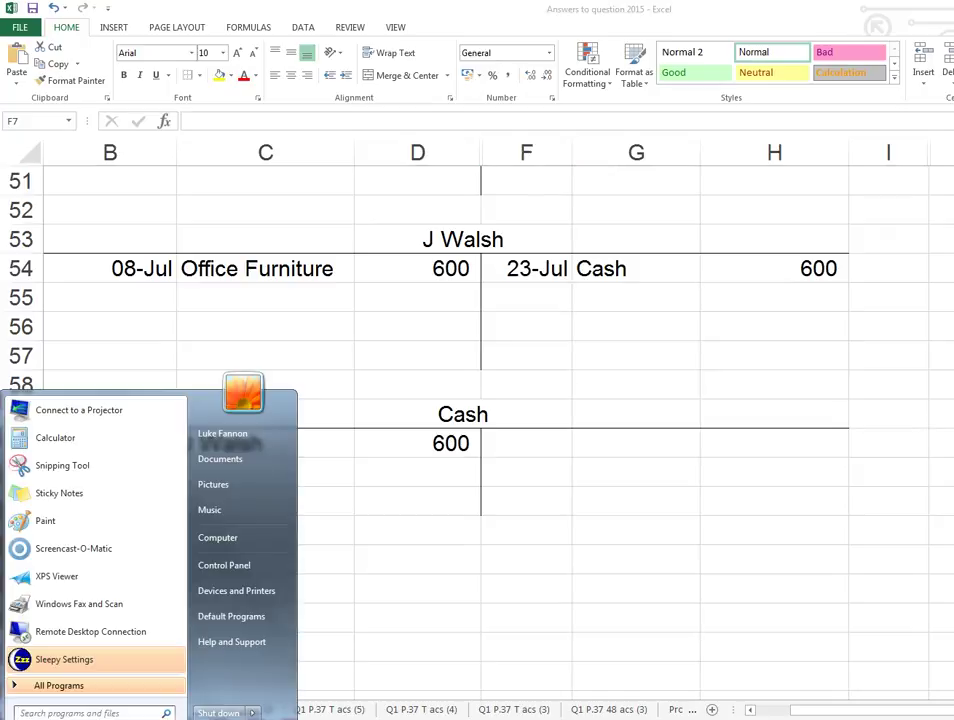
{"action": "left_click", "coordinate": [364, 624]}
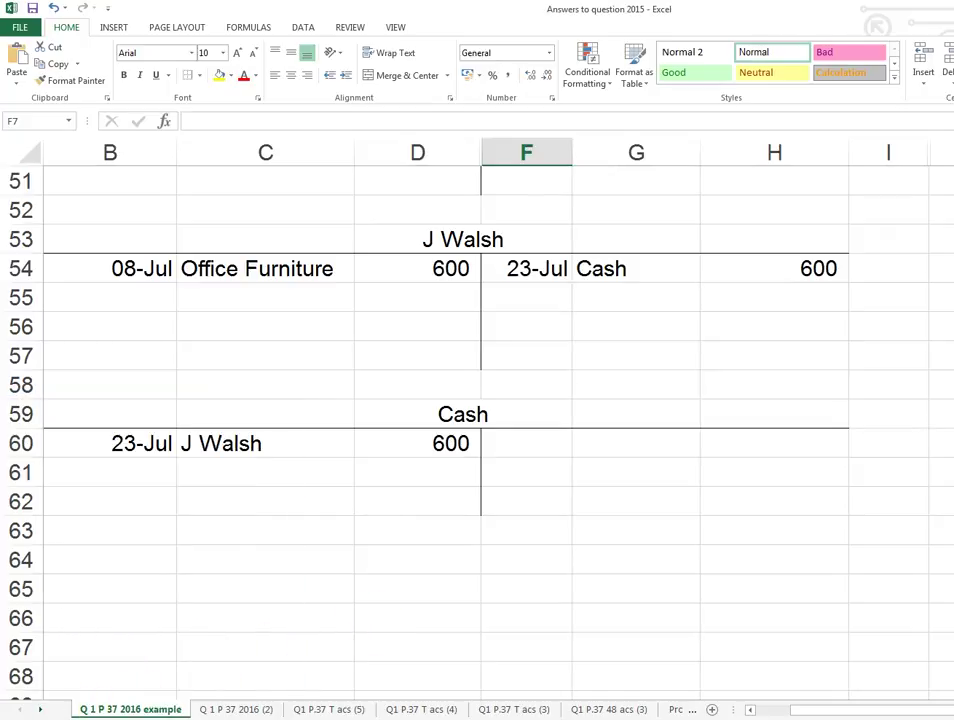